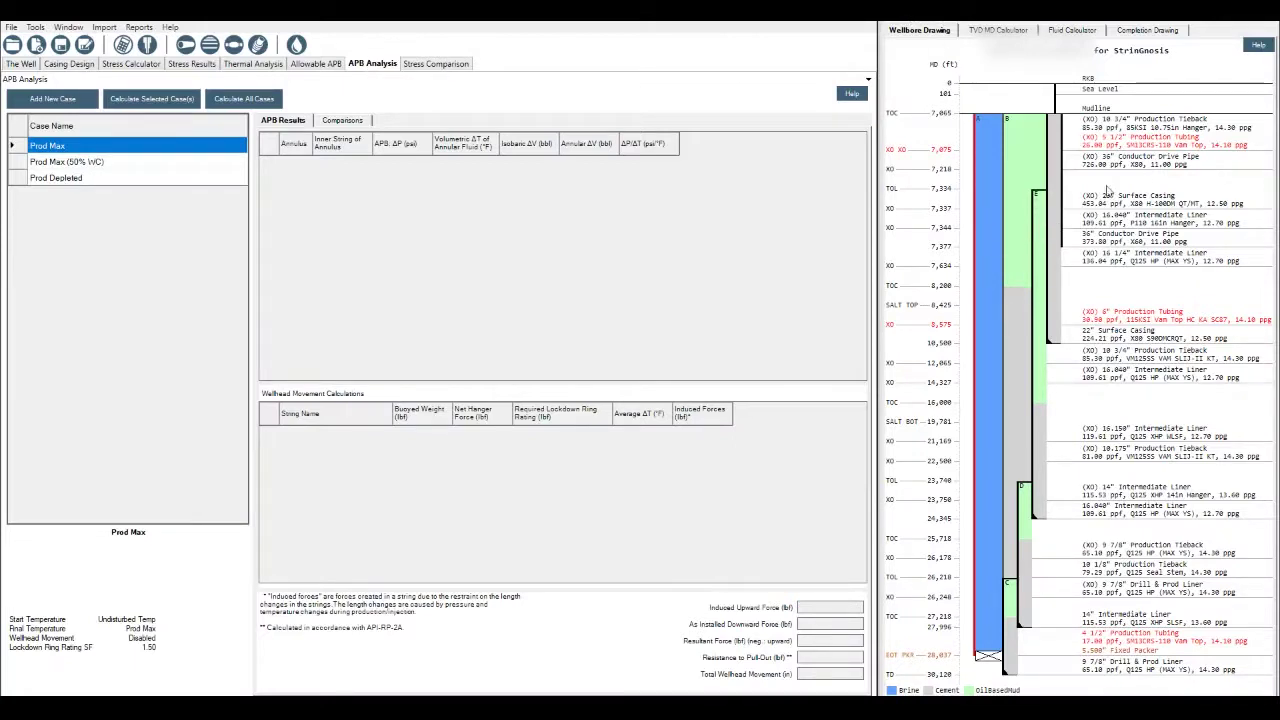
# Step: Start a new APB case and rename it 'APB Case 01 - Demo'
pyautogui.rightClick(1011, 222)
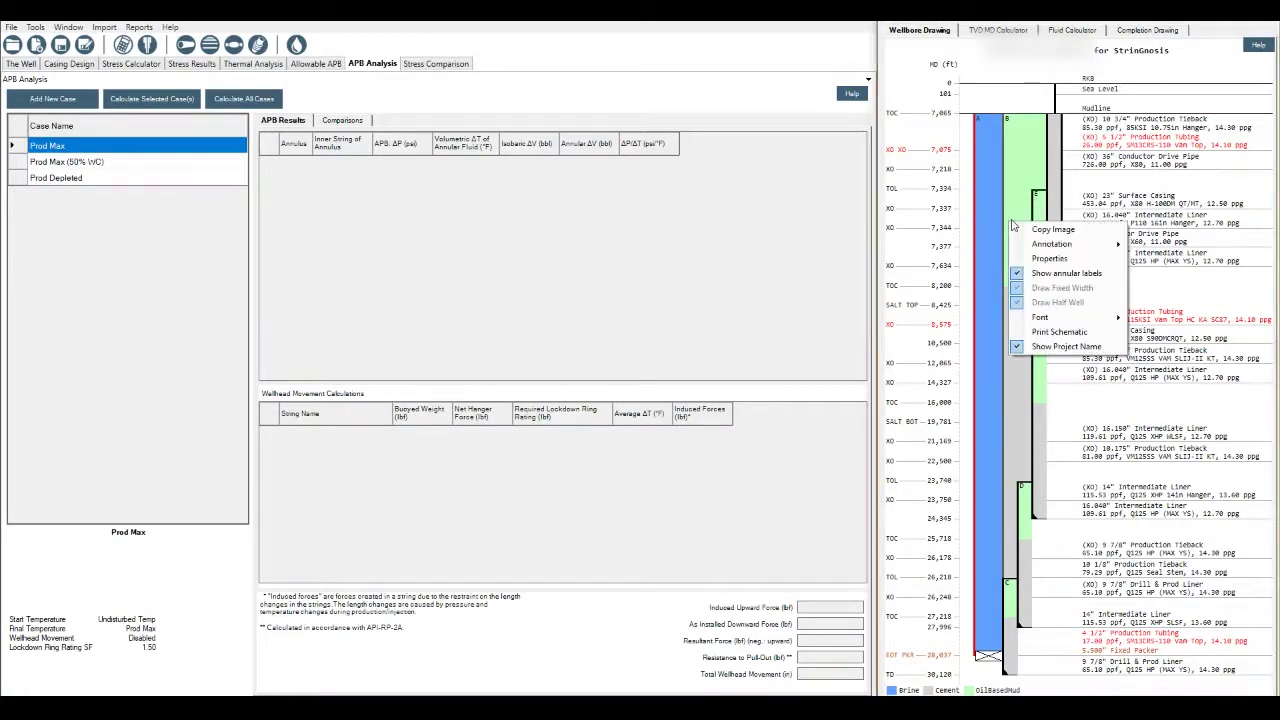
pyautogui.click(1008, 157)
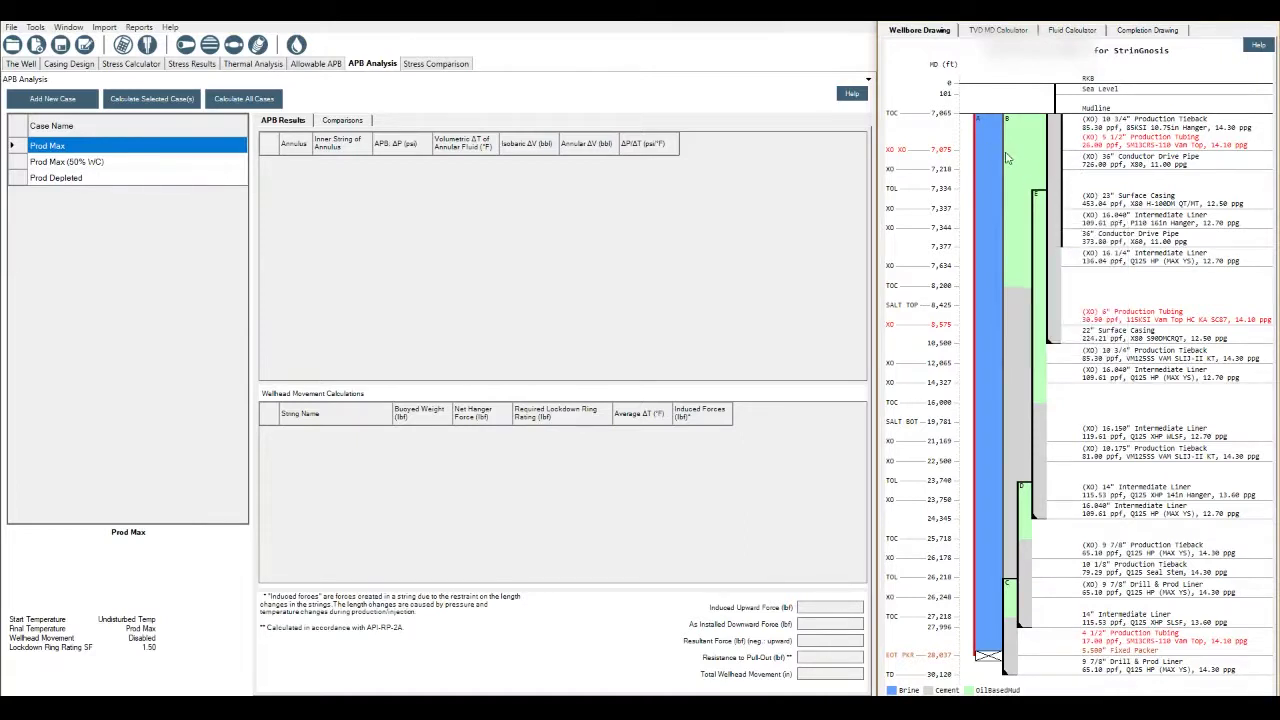
pyautogui.click(46, 100)
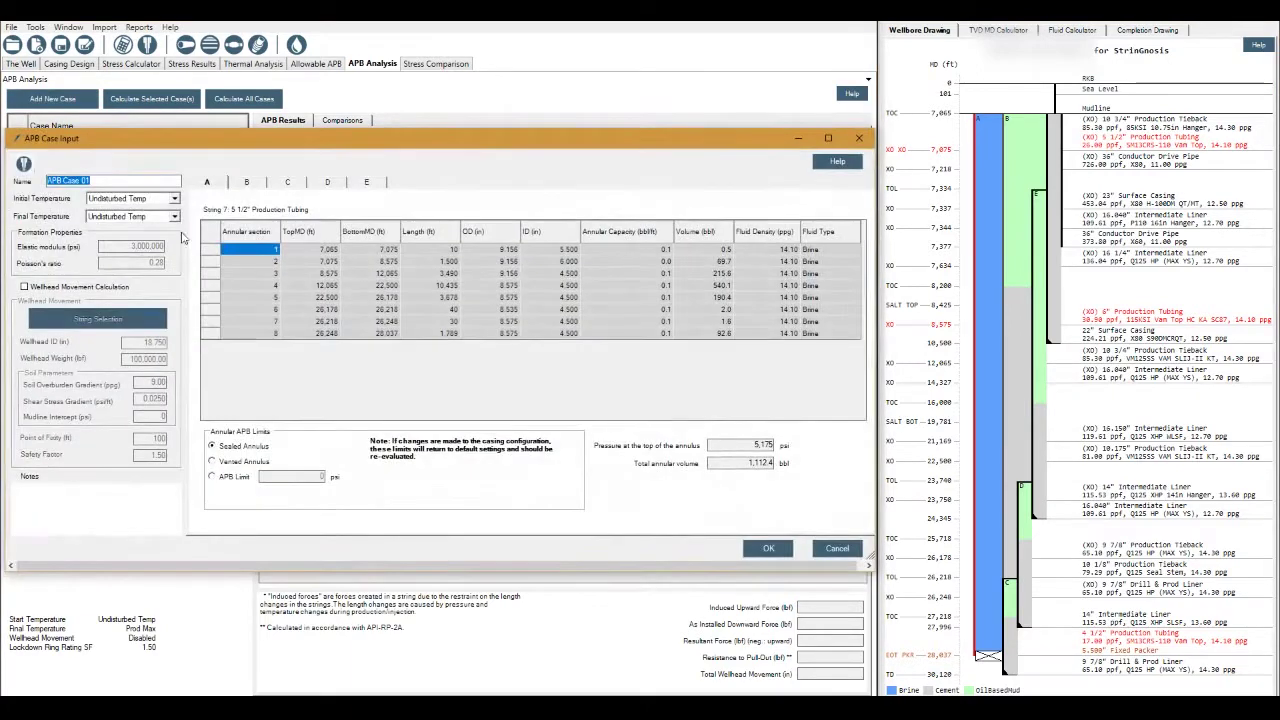
pyautogui.moveTo(130, 142); pyautogui.dragTo(260, 170)
pyautogui.click(229, 210)
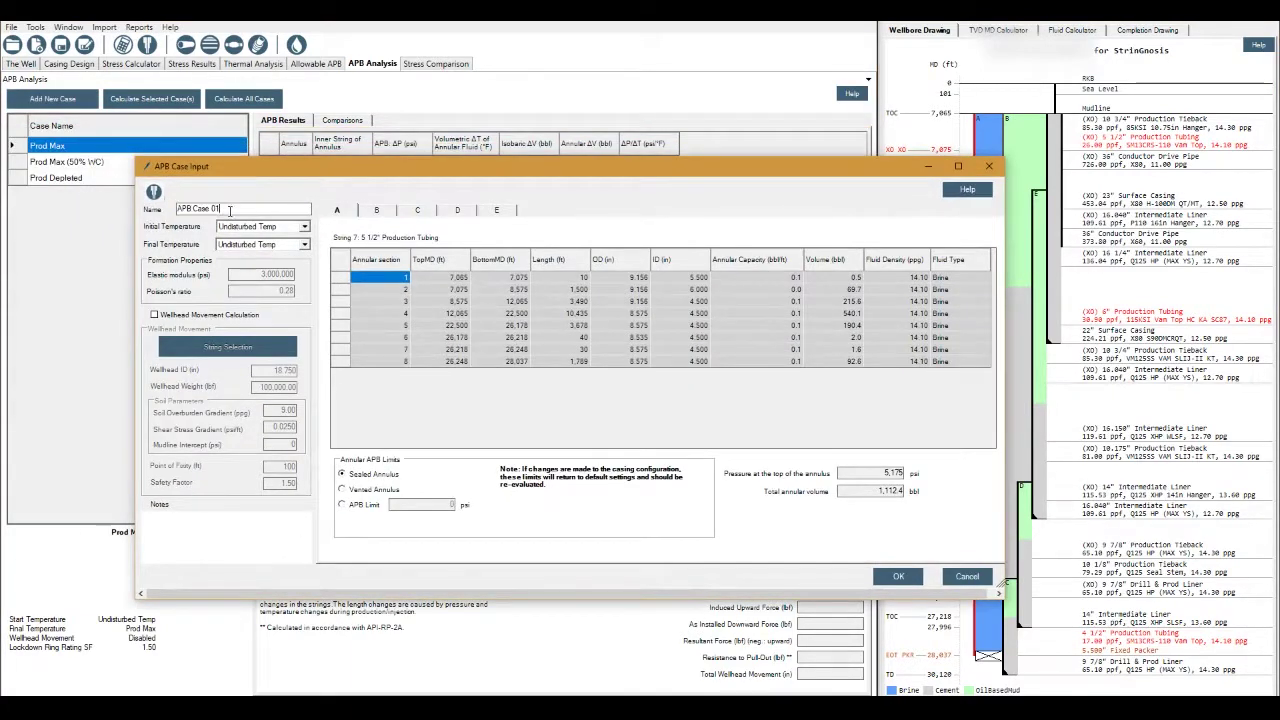
pyautogui.write('- Demo')
# Step: Keep initial temperature as Undisturbed Temp, set final temperature to Prod Max, and enable wellhead movement calculation
pyautogui.click(304, 227)
pyautogui.click(305, 228)
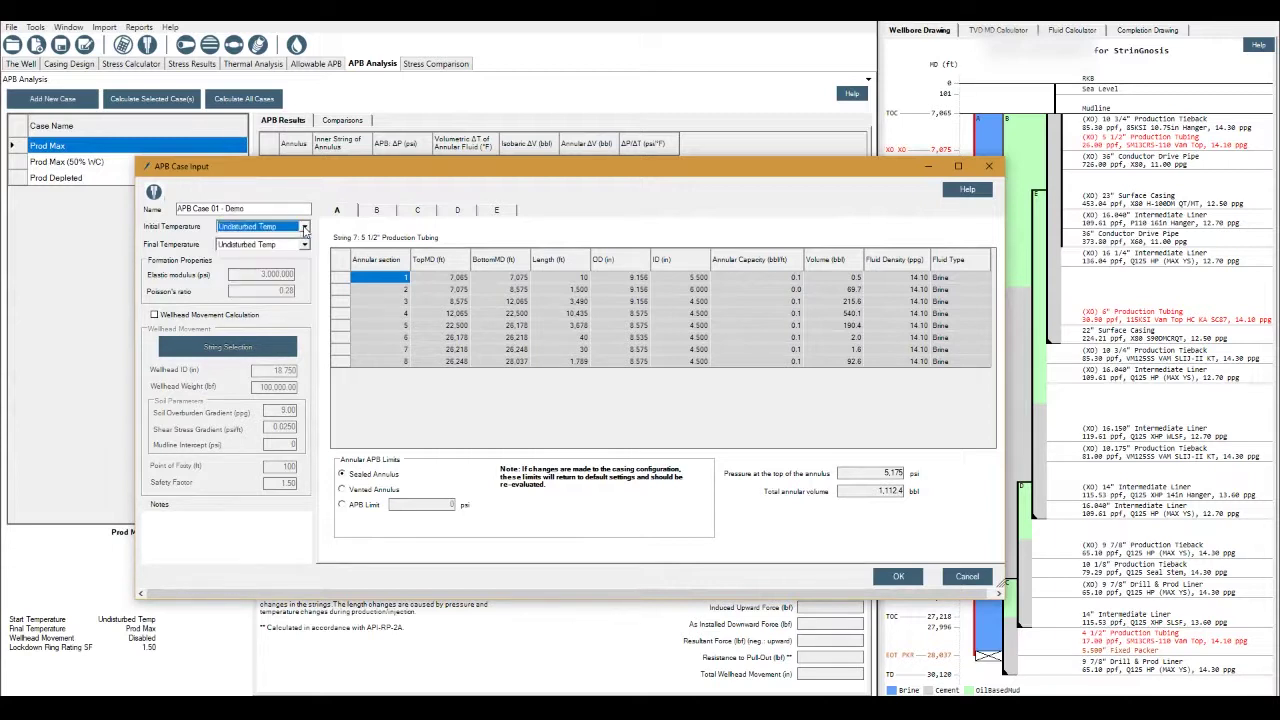
pyautogui.click(305, 228)
pyautogui.click(305, 229)
pyautogui.click(305, 246)
pyautogui.click(298, 265)
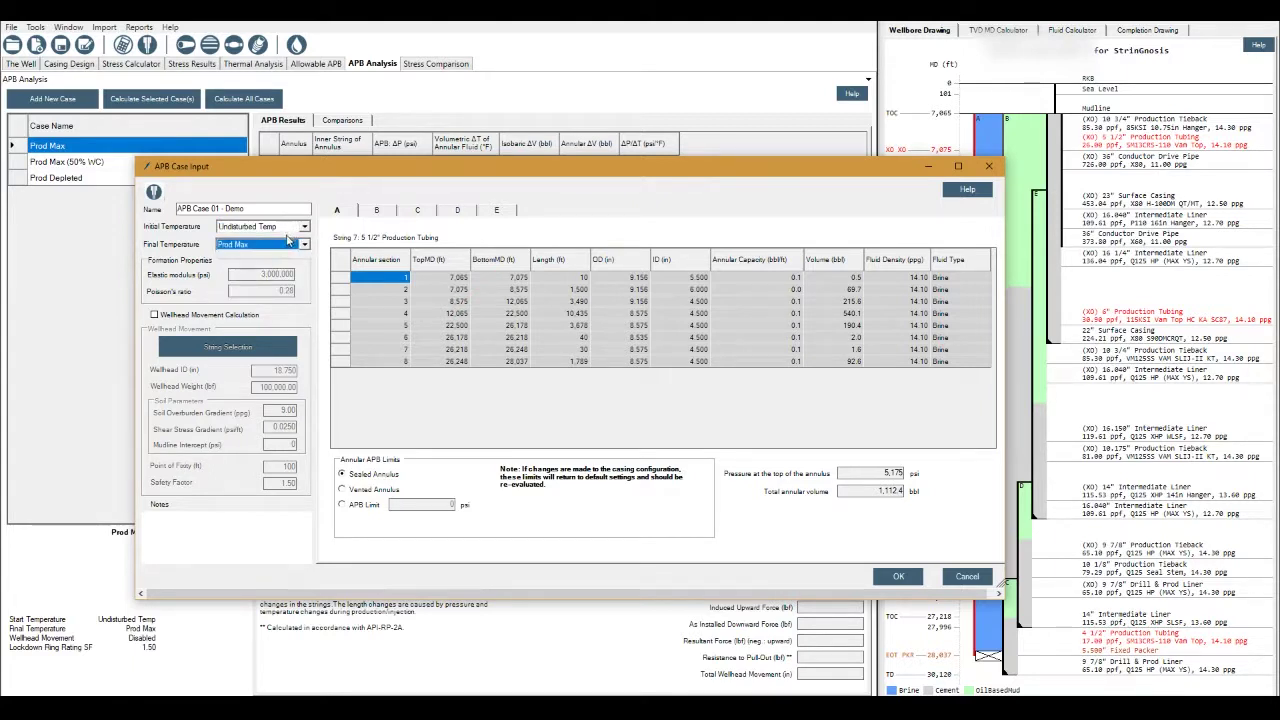
pyautogui.click(155, 316)
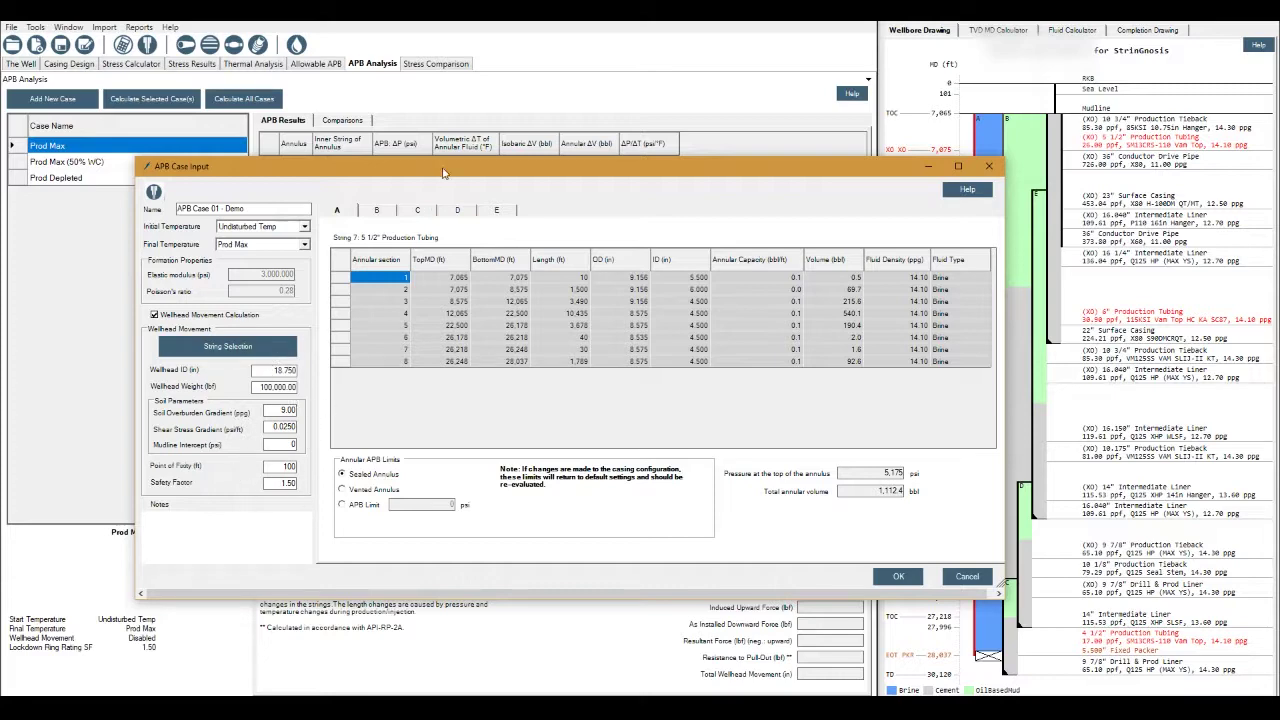
pyautogui.moveTo(446, 173); pyautogui.dragTo(335, 196)
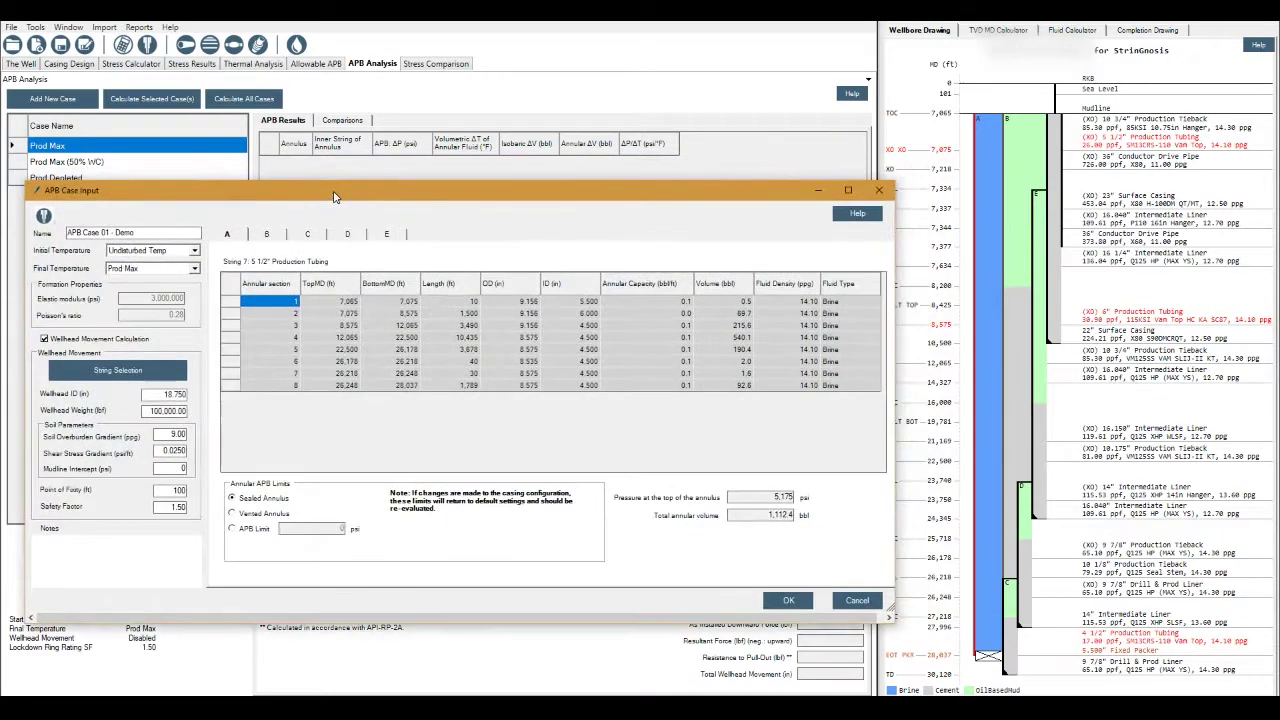
# Step: Review annulus tabs A through E, ending on annulus D's 14" Intermediate Liner data
pyautogui.click(264, 238)
pyautogui.click(300, 237)
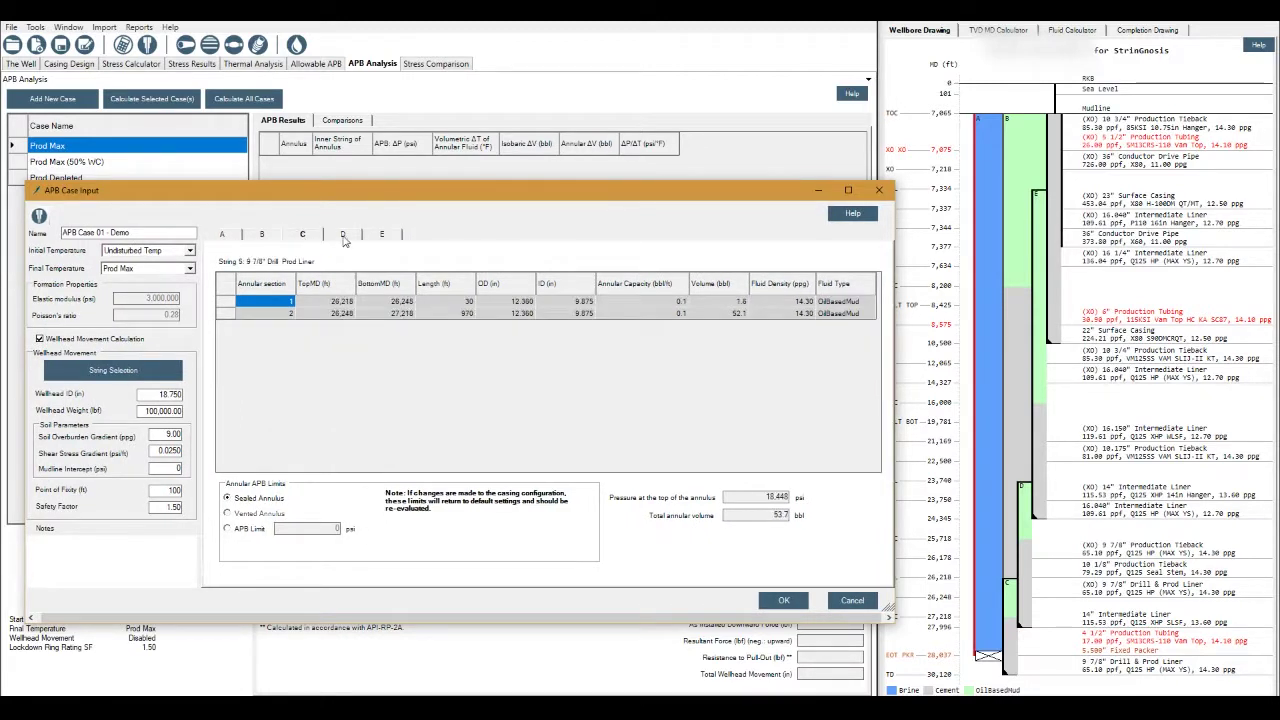
pyautogui.click(346, 238)
pyautogui.click(384, 238)
pyautogui.click(351, 240)
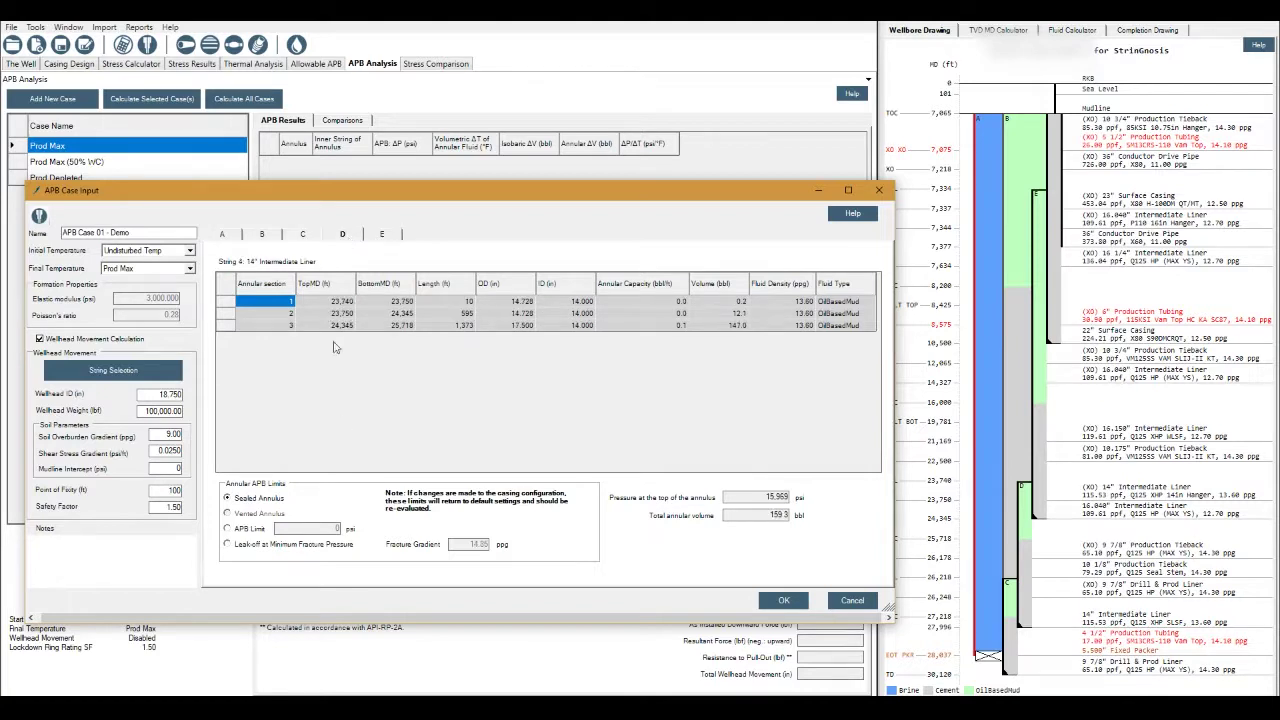
pyautogui.click(303, 236)
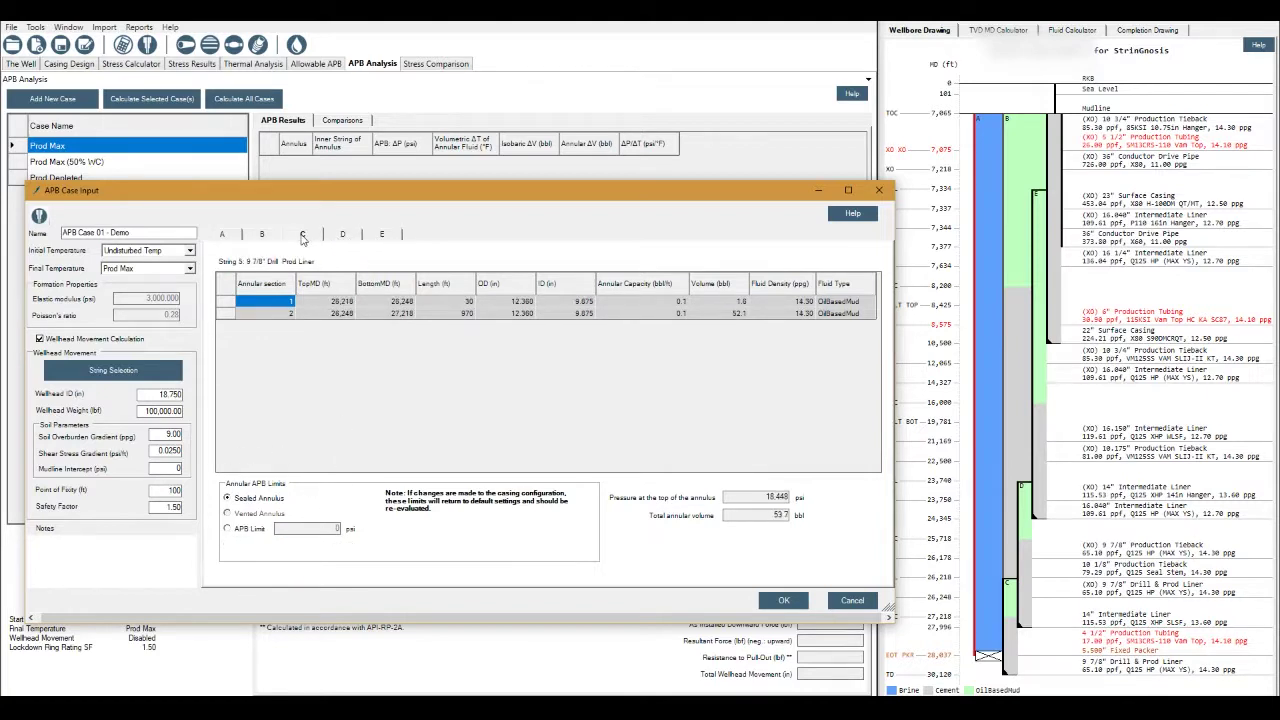
pyautogui.click(270, 238)
pyautogui.click(224, 238)
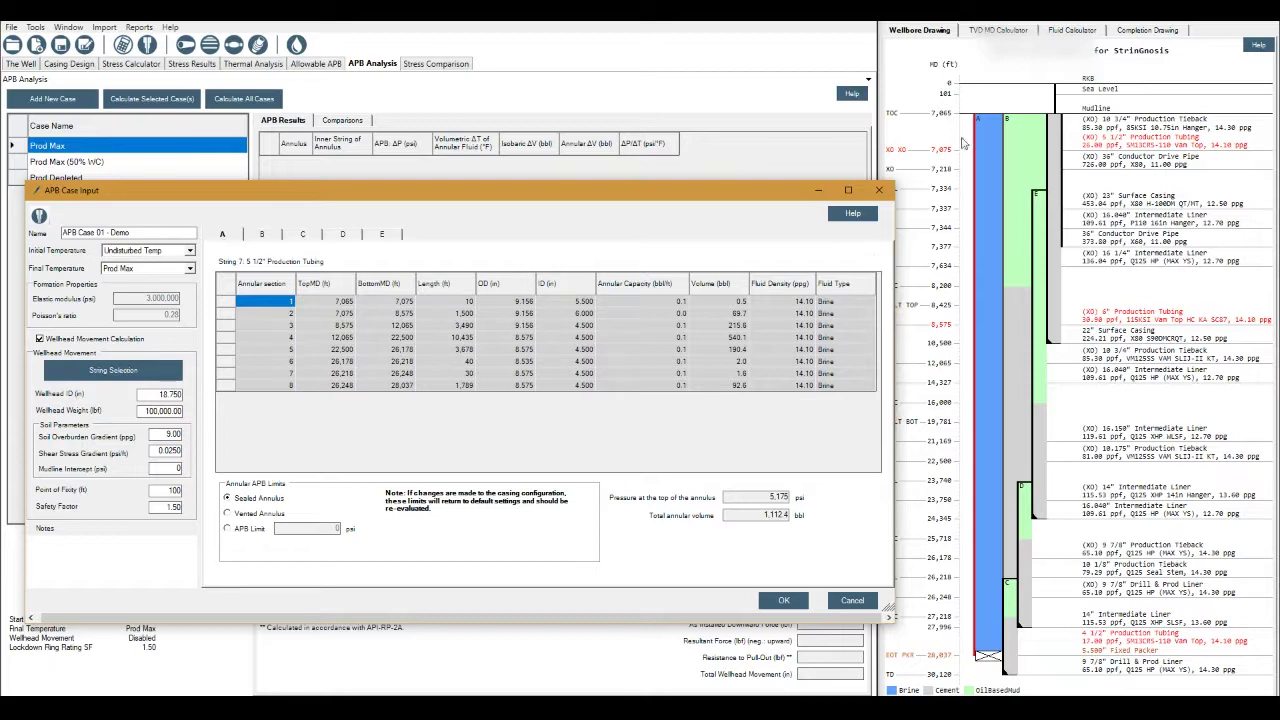
pyautogui.click(262, 236)
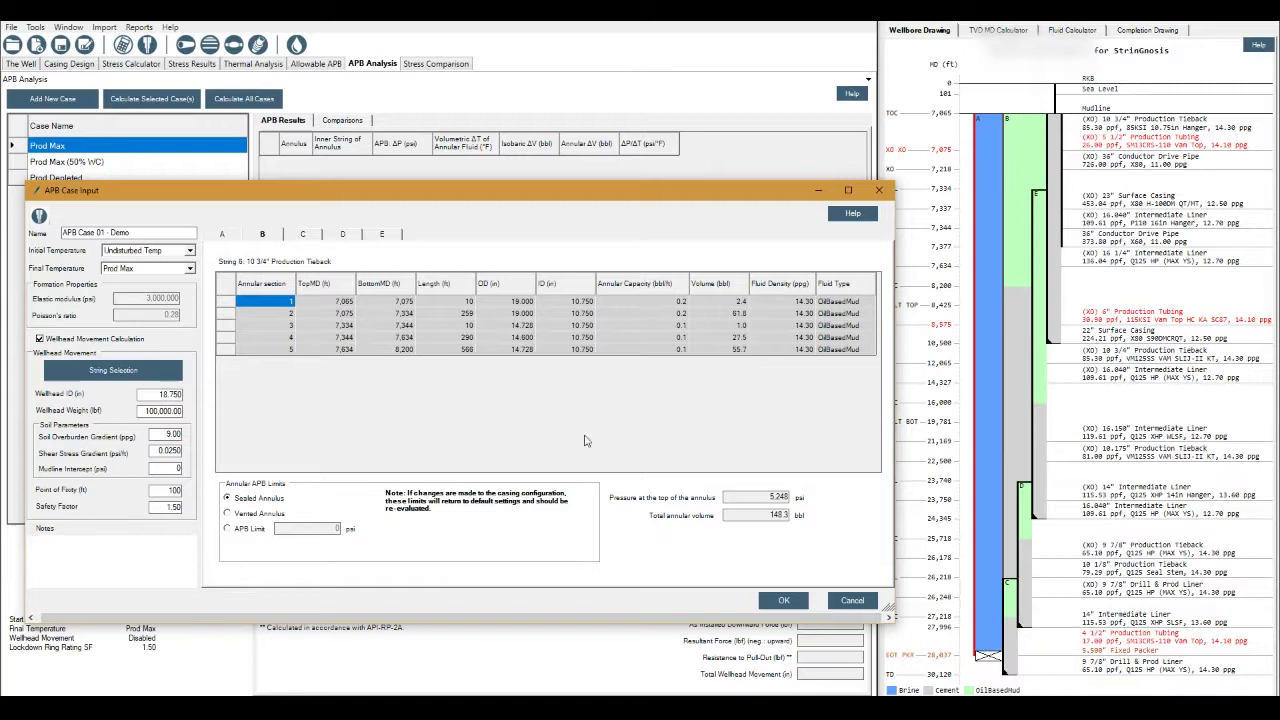
pyautogui.click(301, 235)
pyautogui.click(343, 236)
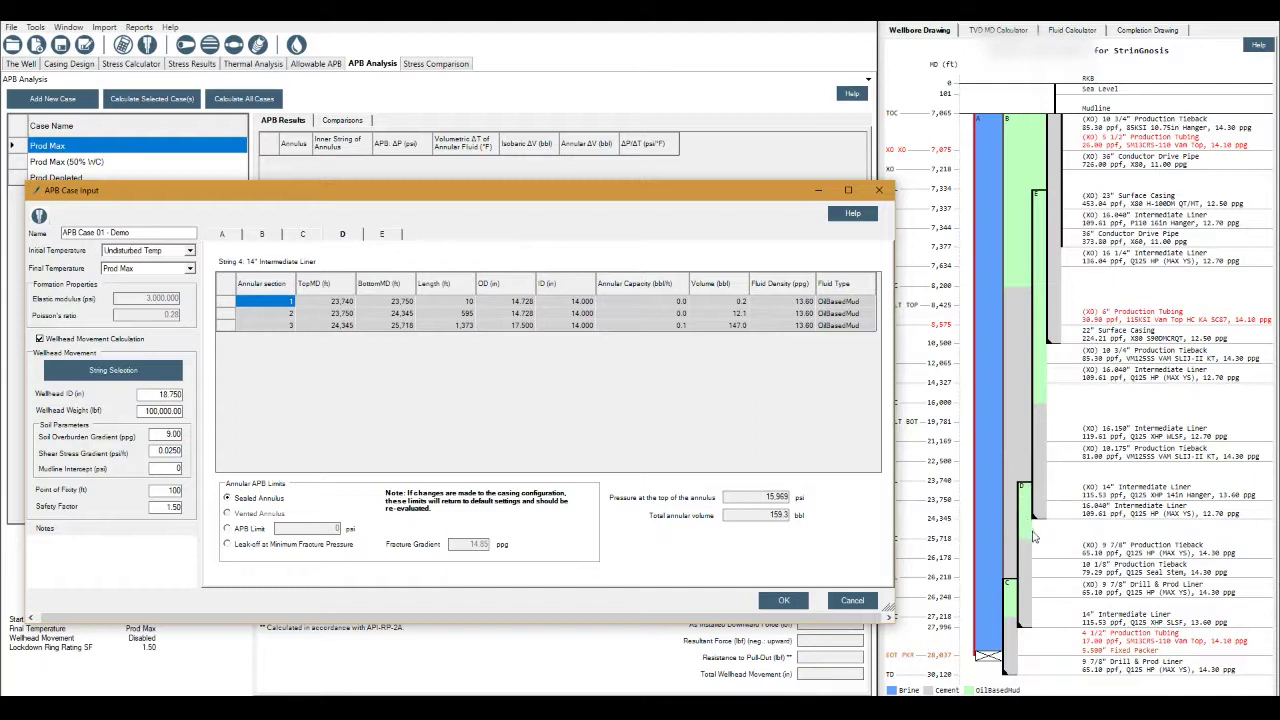
# Step: Set annulus D to Leak-off at Minimum Fracture Pressure
pyautogui.click(227, 544)
pyautogui.click(21, 66)
pyautogui.click(371, 238)
pyautogui.click(336, 235)
# Step: Review annuli E back to A and save APB Case 01 - Demo to the case list
pyautogui.click(370, 237)
pyautogui.click(305, 238)
pyautogui.click(259, 238)
pyautogui.click(233, 241)
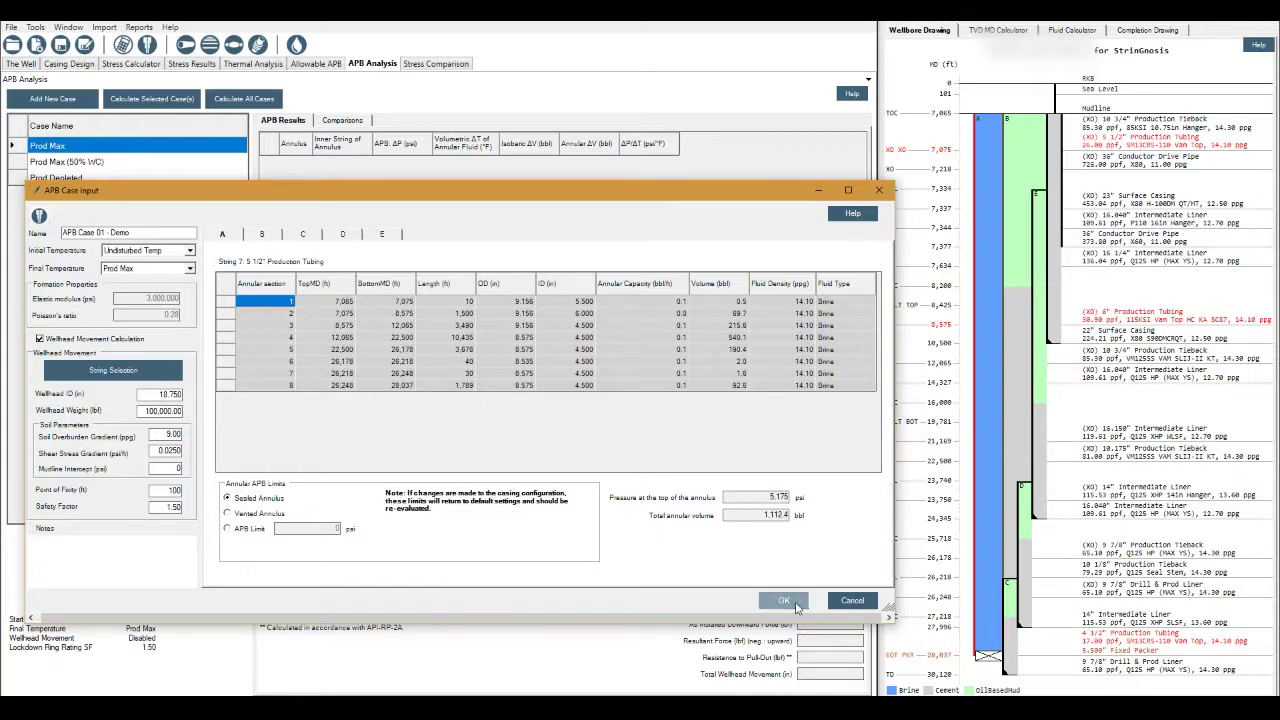
pyautogui.click(784, 601)
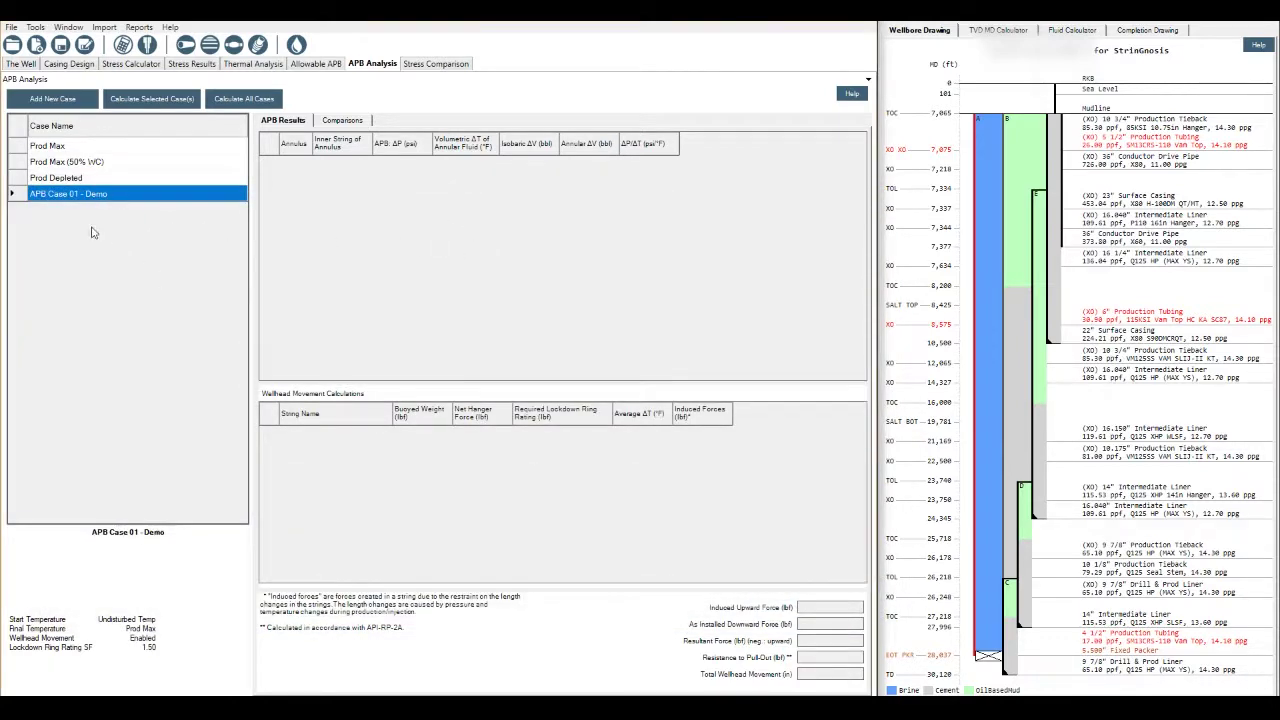
# Step: Copy APB Case 01 - Demo and rename the copy 'APB Case 02 - Demo Leak Off'
pyautogui.rightClick(58, 196)
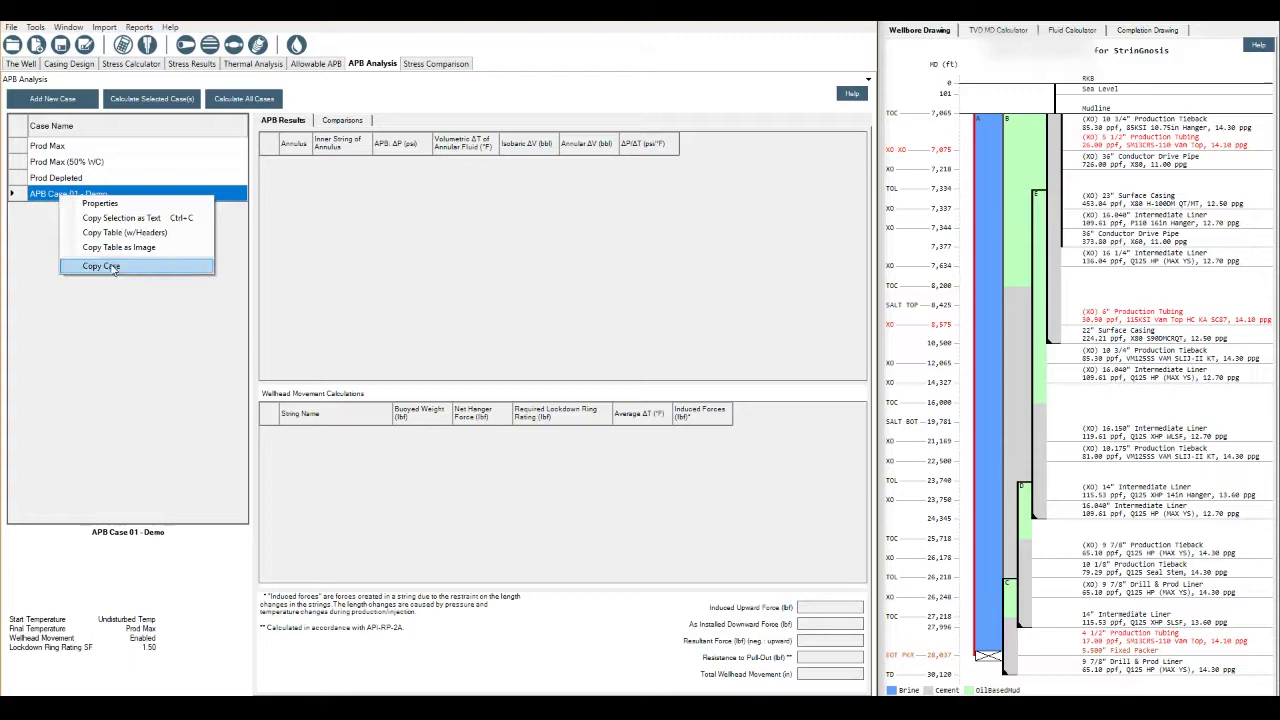
pyautogui.click(108, 266)
pyautogui.doubleClick(95, 212)
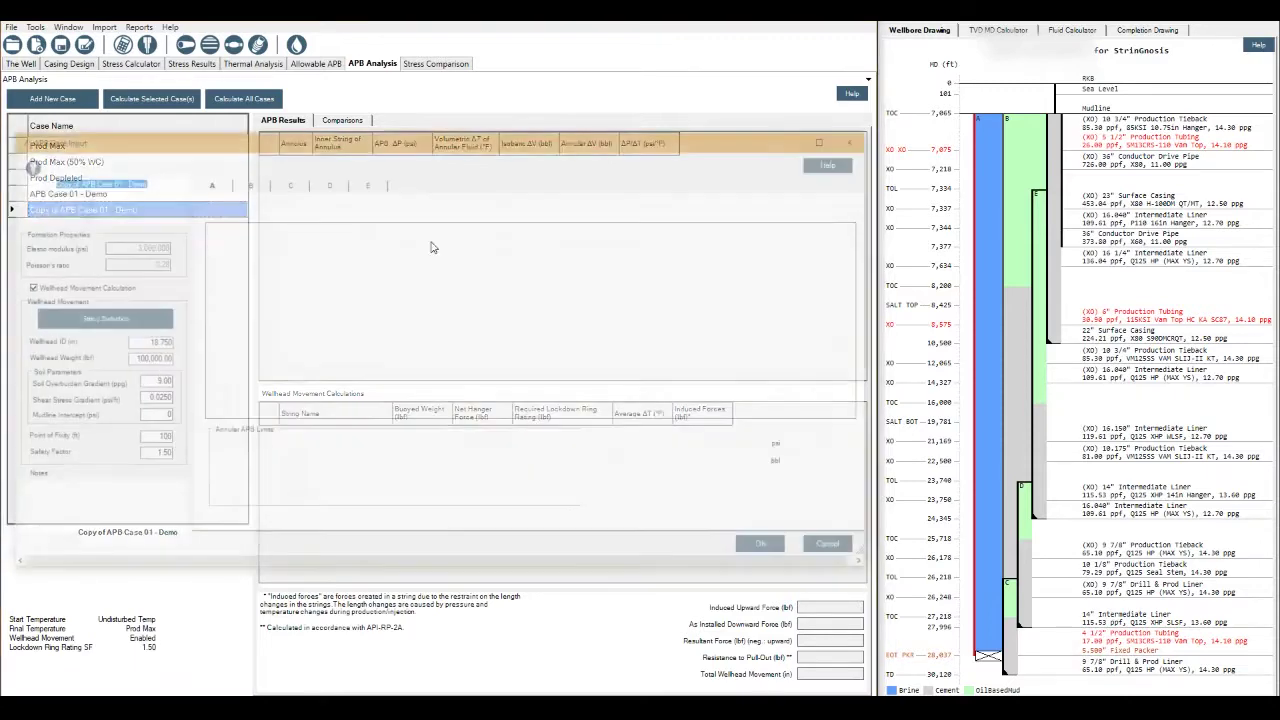
pyautogui.moveTo(73, 180); pyautogui.dragTo(46, 180)
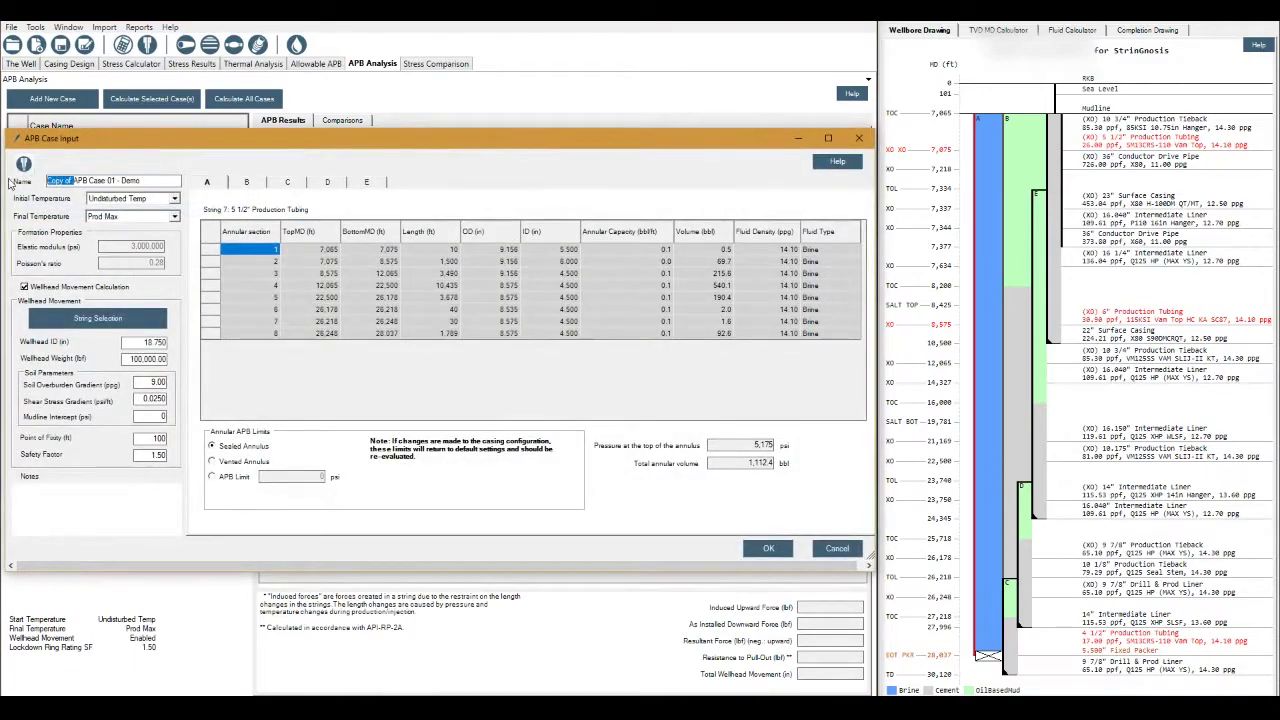
pyautogui.press('BackSpace')
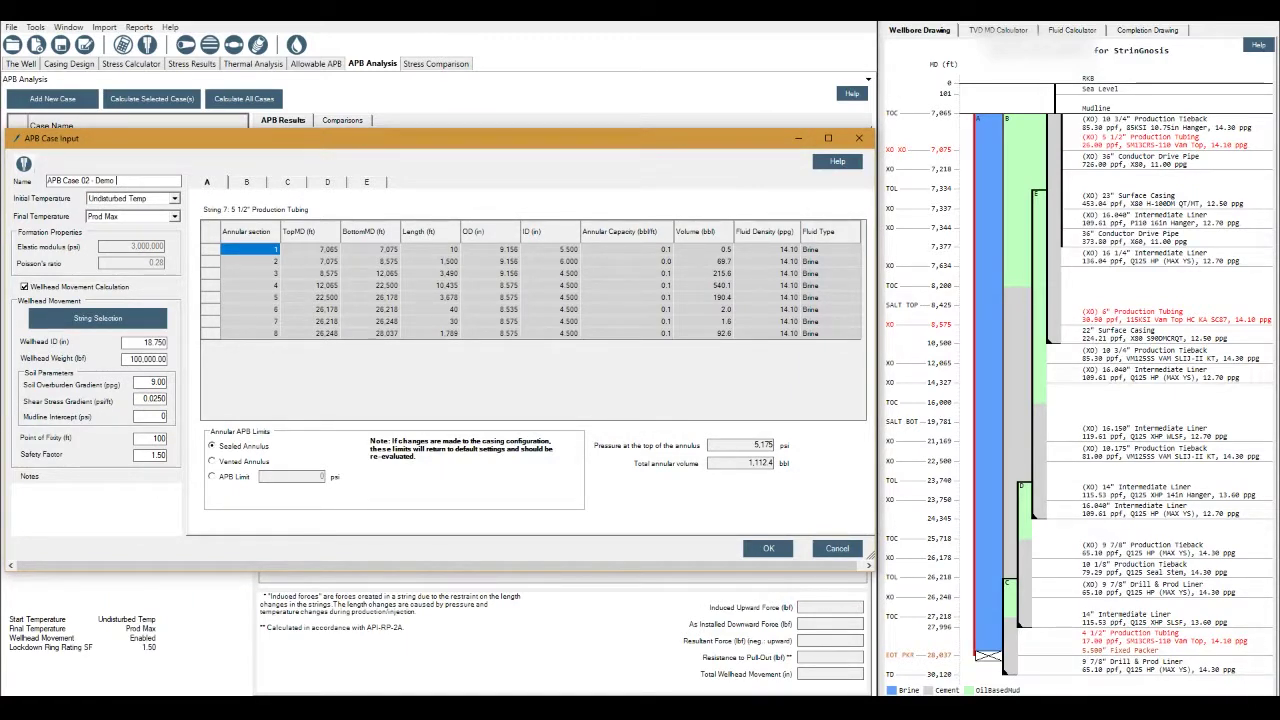
pyautogui.write('Leak Off')
# Step: Set annulus E to Leak-off at Minimum Fracture Pressure
pyautogui.click(325, 184)
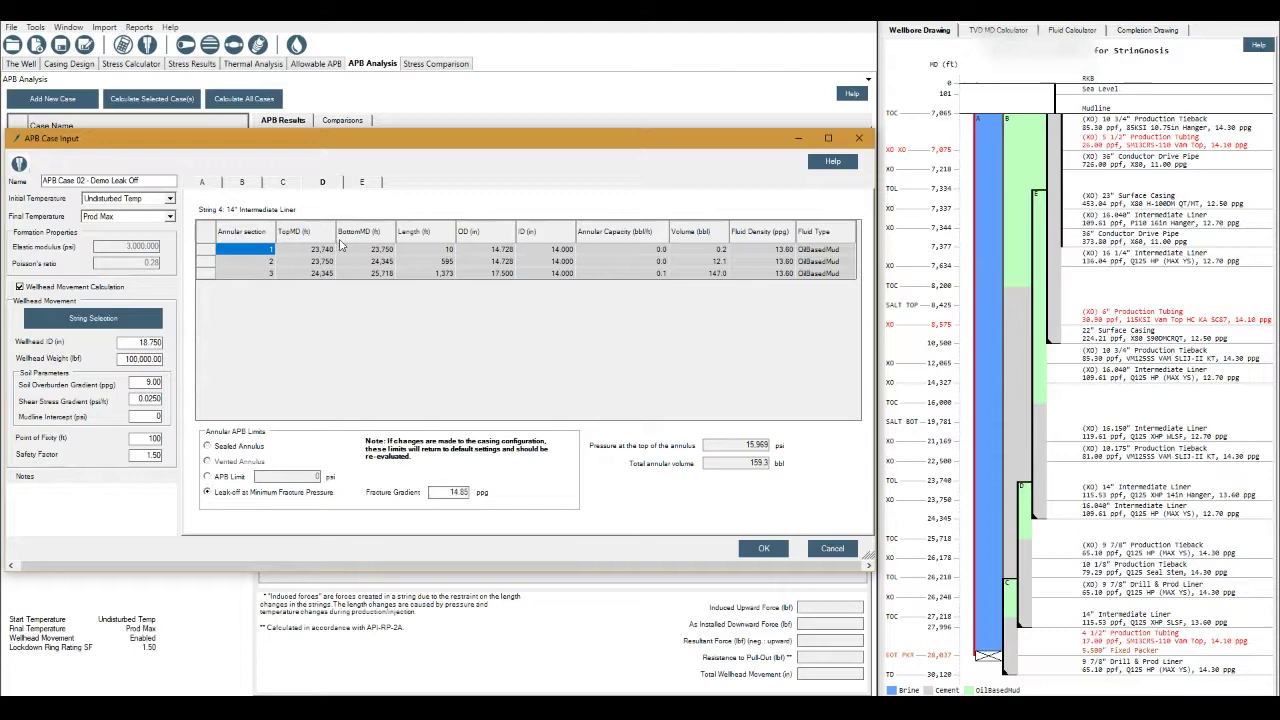
pyautogui.click(365, 186)
pyautogui.click(208, 493)
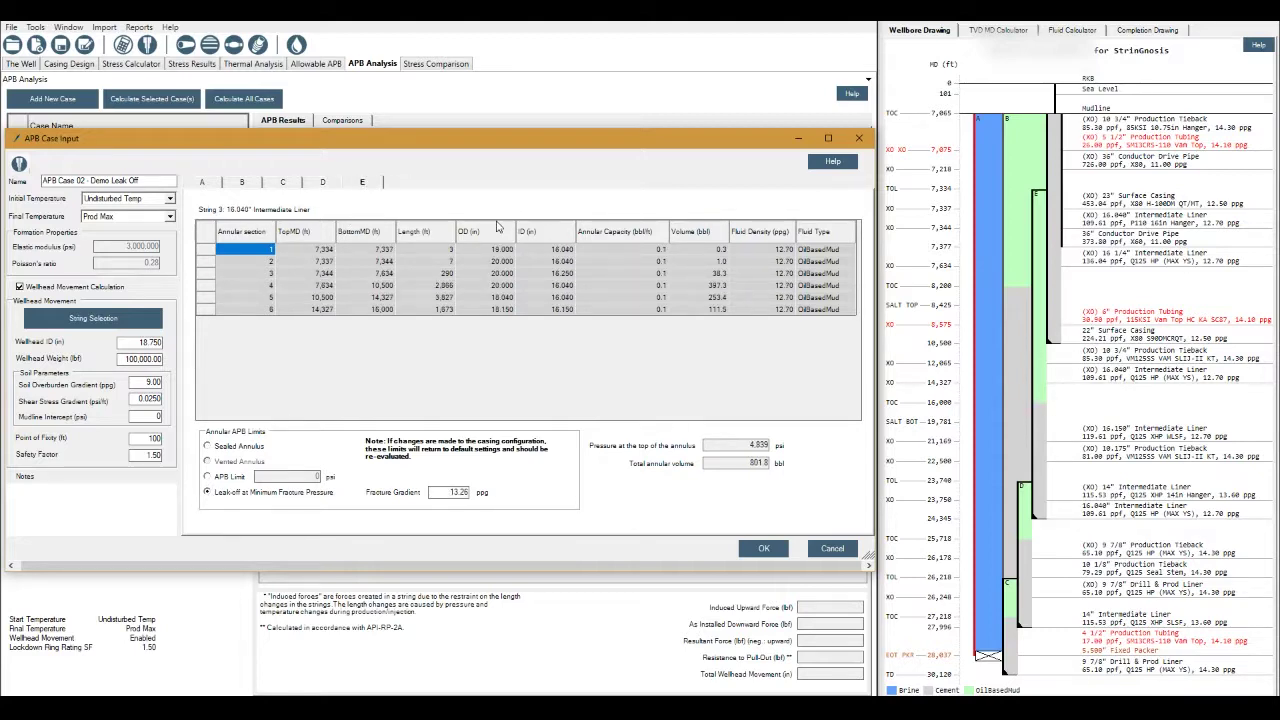
pyautogui.click(763, 548)
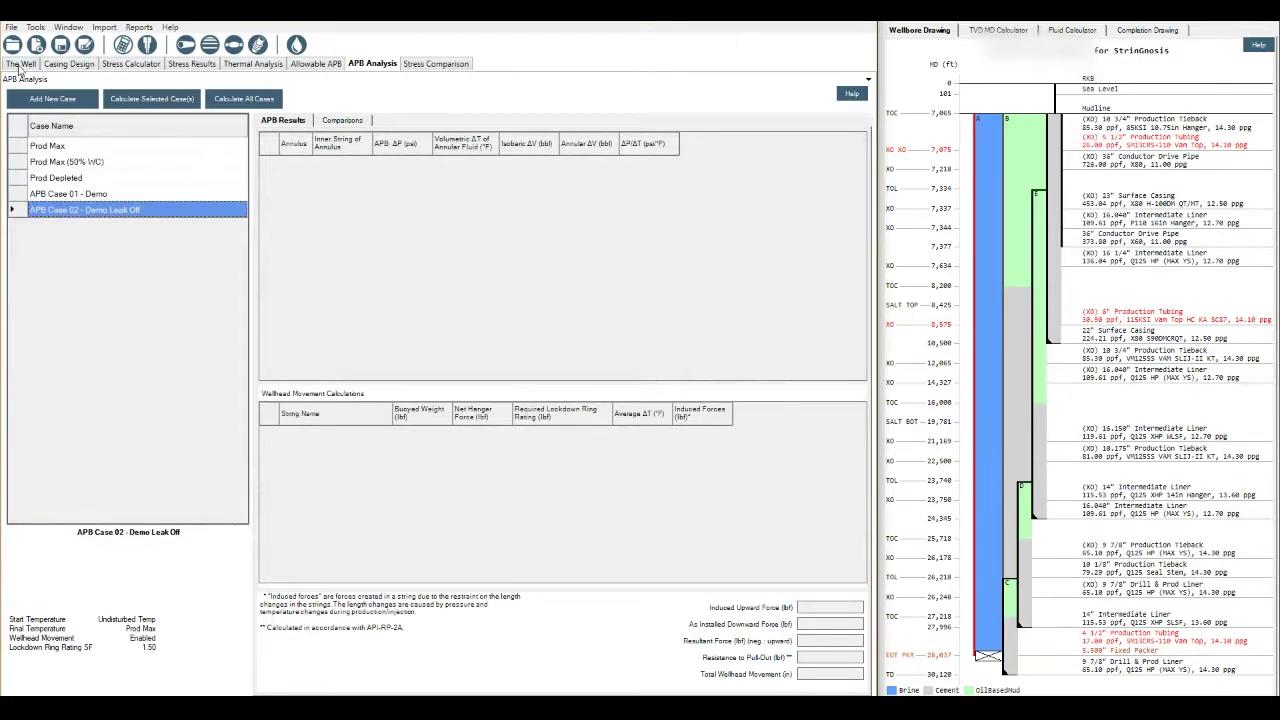
pyautogui.click(20, 64)
pyautogui.click(168, 94)
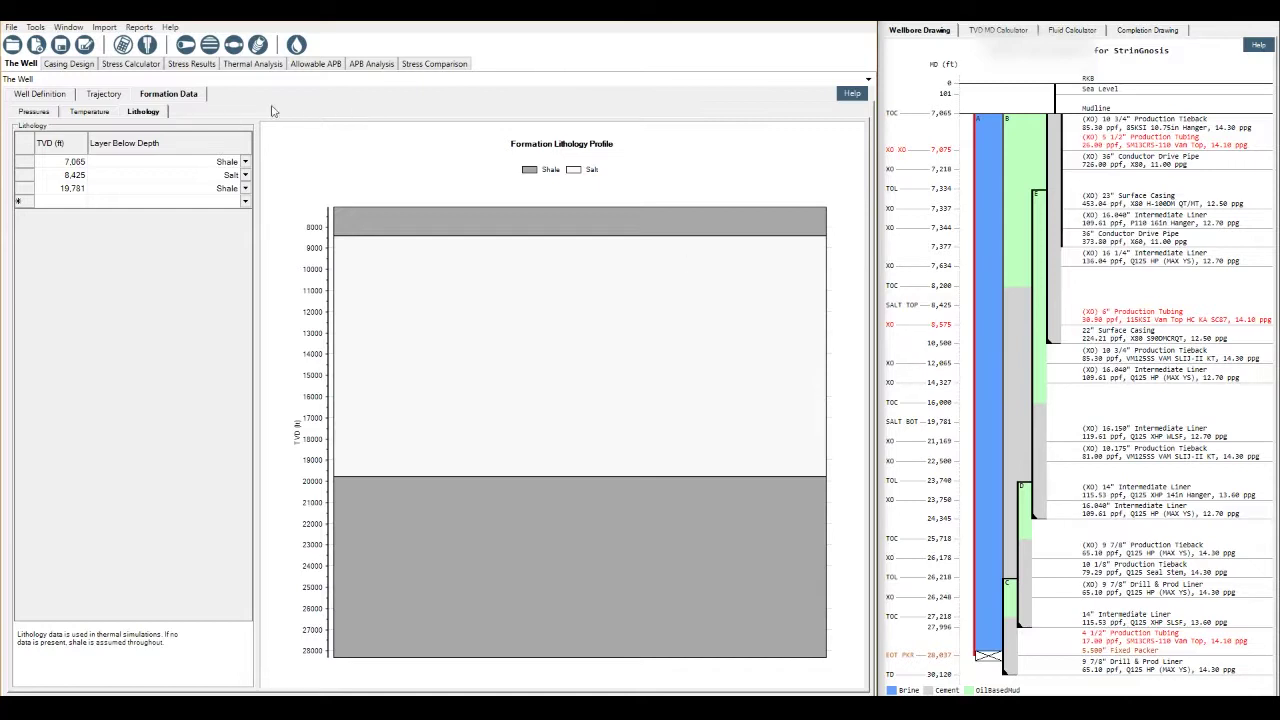
pyautogui.click(413, 64)
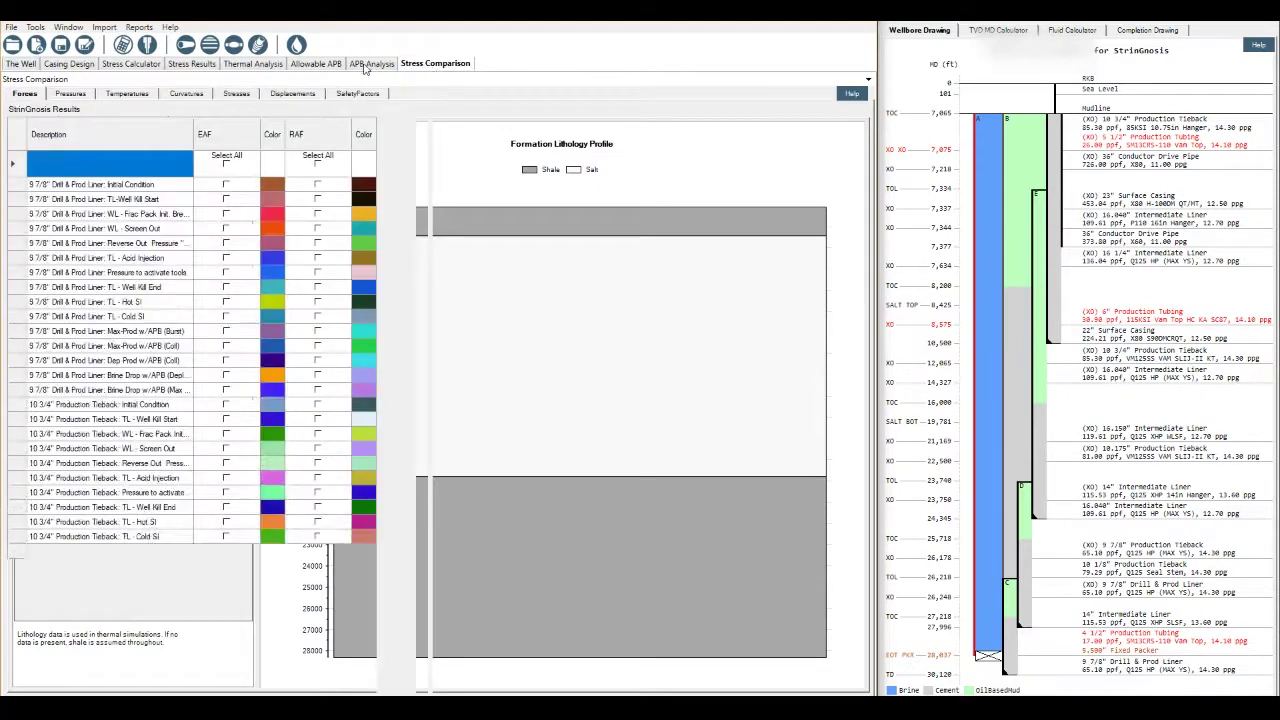
pyautogui.click(372, 64)
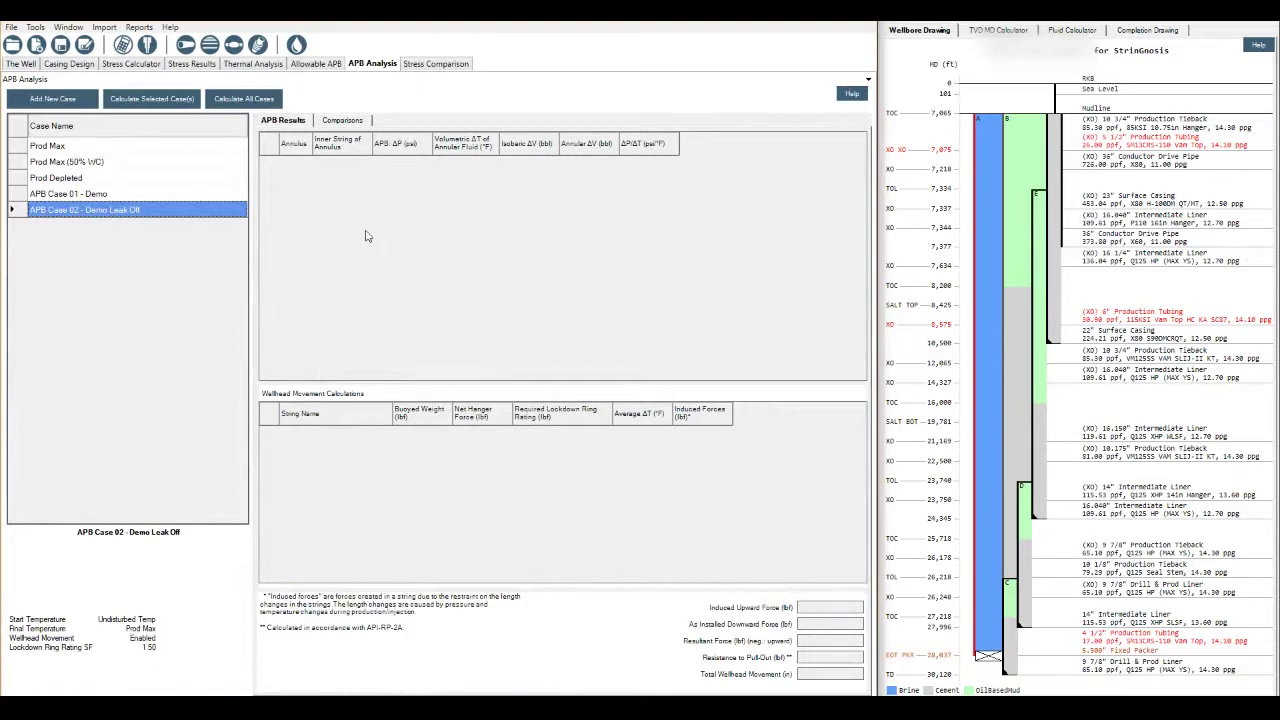
# Step: Calculate both demo cases together and show the annulus Delta P comparison chart
pyautogui.click(64, 196)
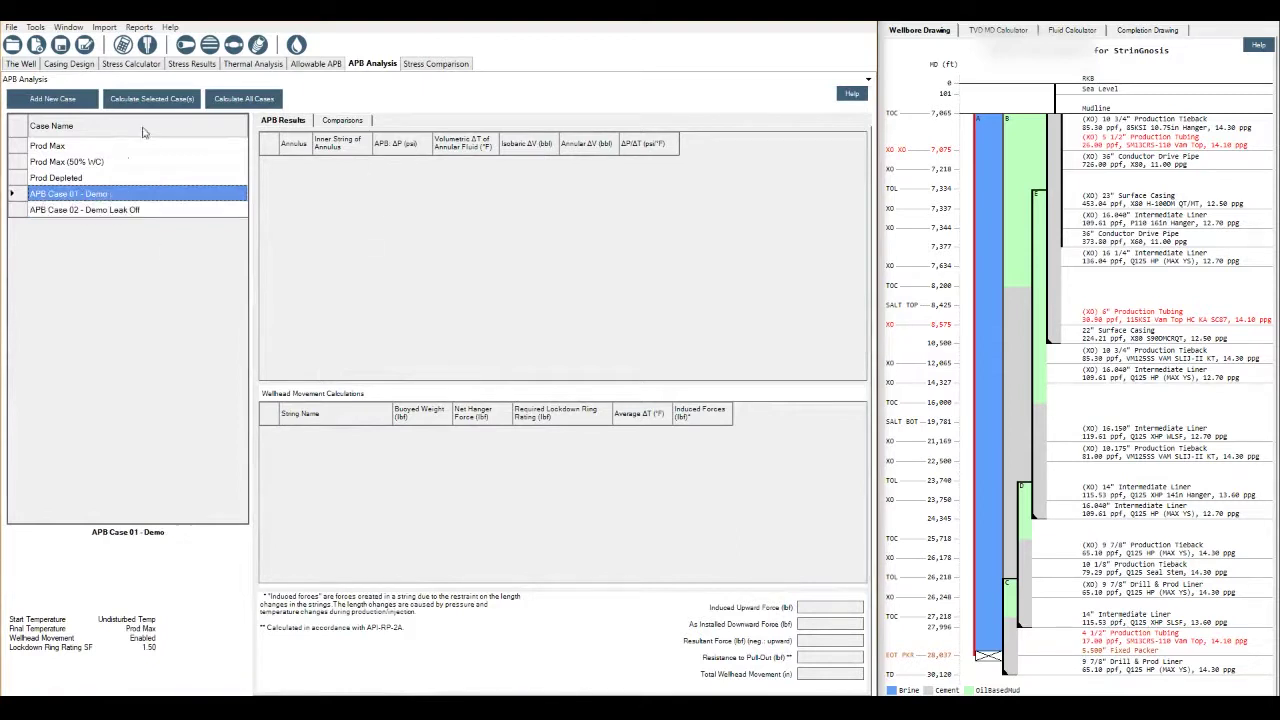
pyautogui.keyDown('shift'); pyautogui.click(68, 213); pyautogui.keyUp('shift')
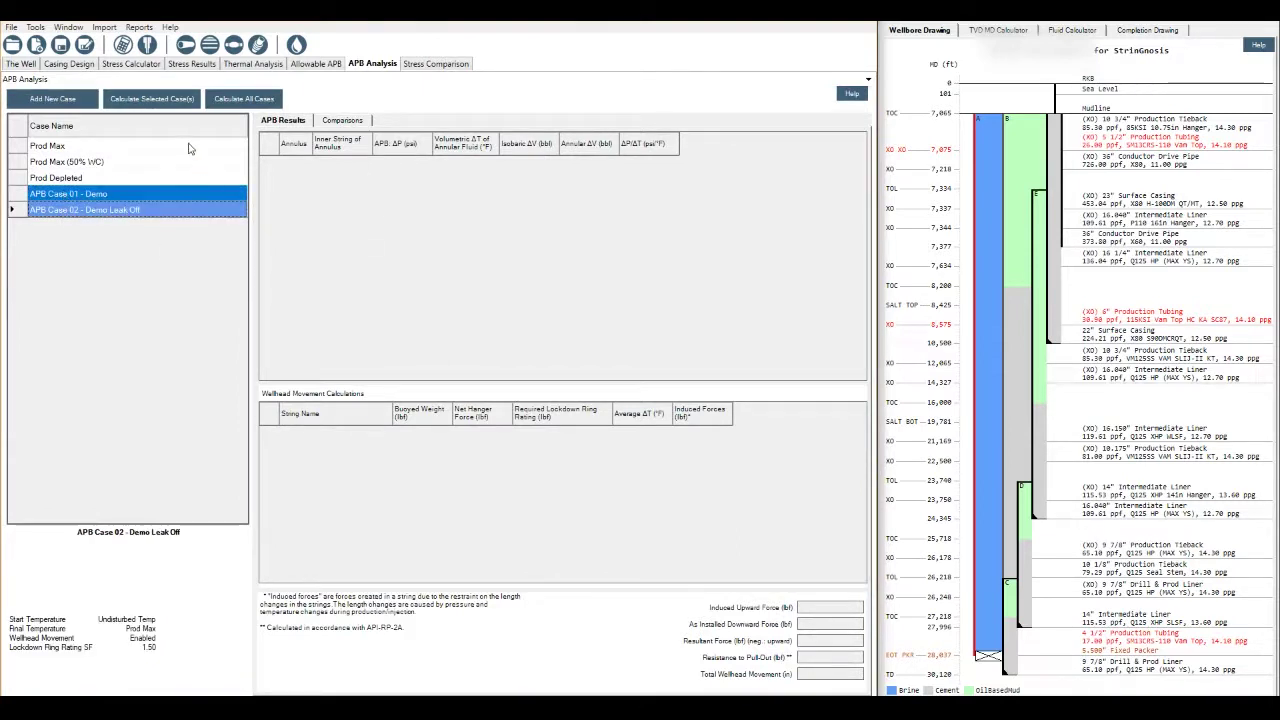
pyautogui.click(243, 100)
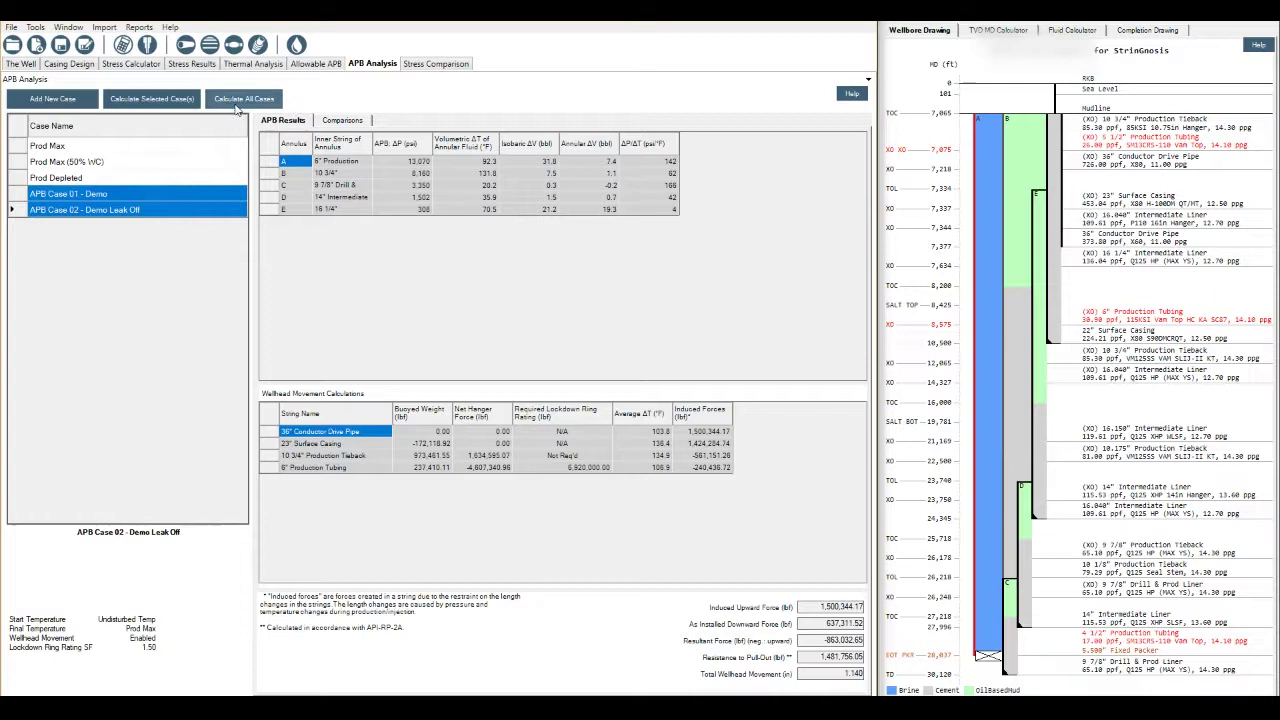
pyautogui.click(330, 122)
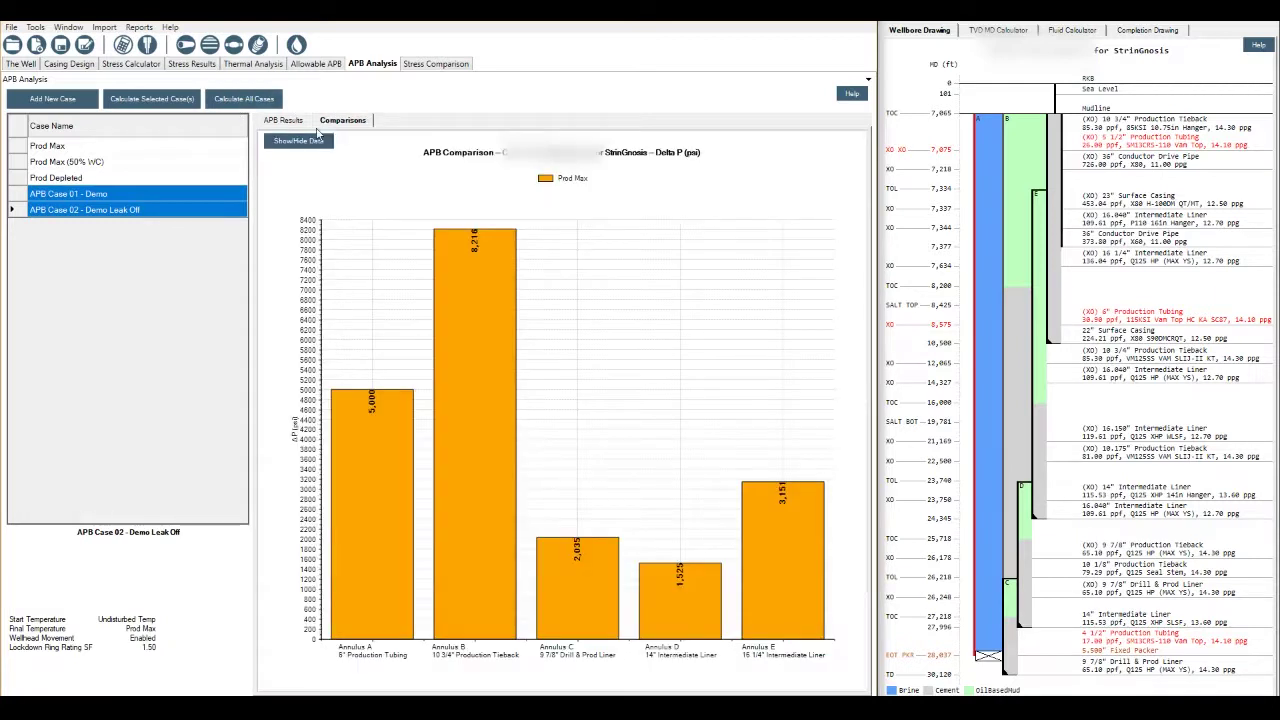
# Step: Chart APB Case 01 - Demo and APB Case 02 - Demo Leak Off, hiding Prod Max
pyautogui.click(298, 141)
pyautogui.click(346, 278)
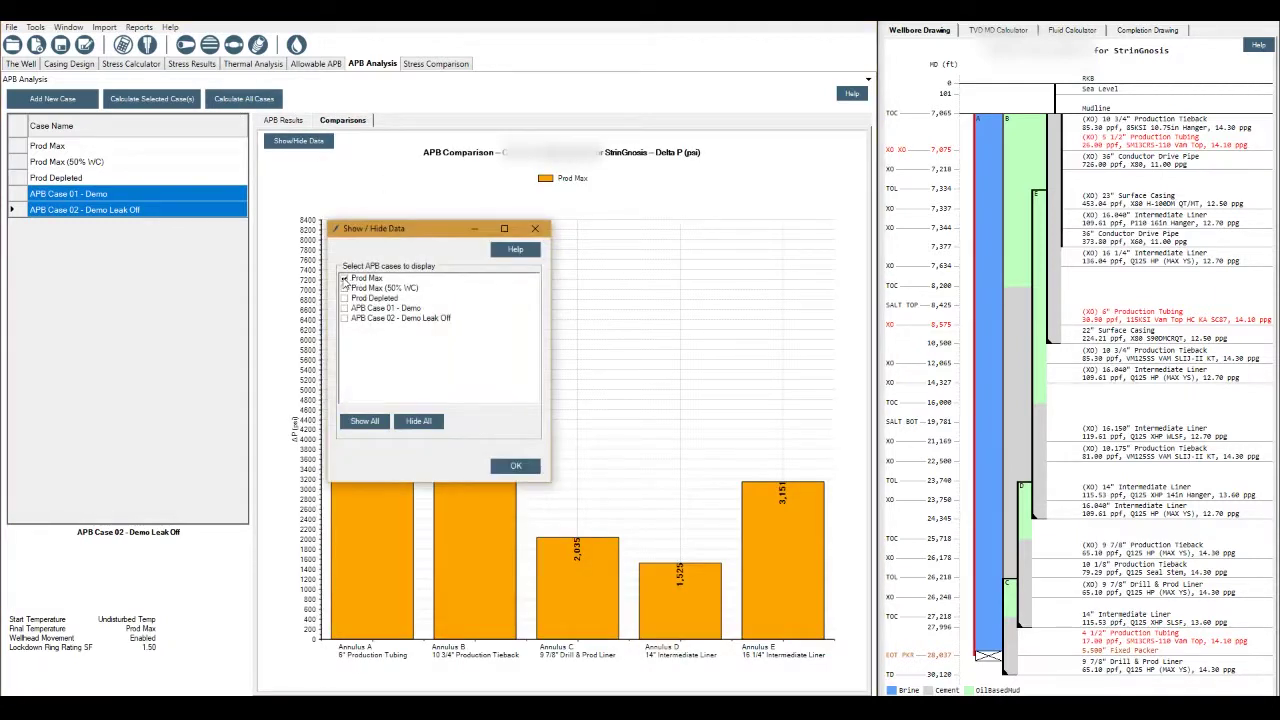
pyautogui.click(346, 308)
pyautogui.click(346, 318)
pyautogui.click(515, 466)
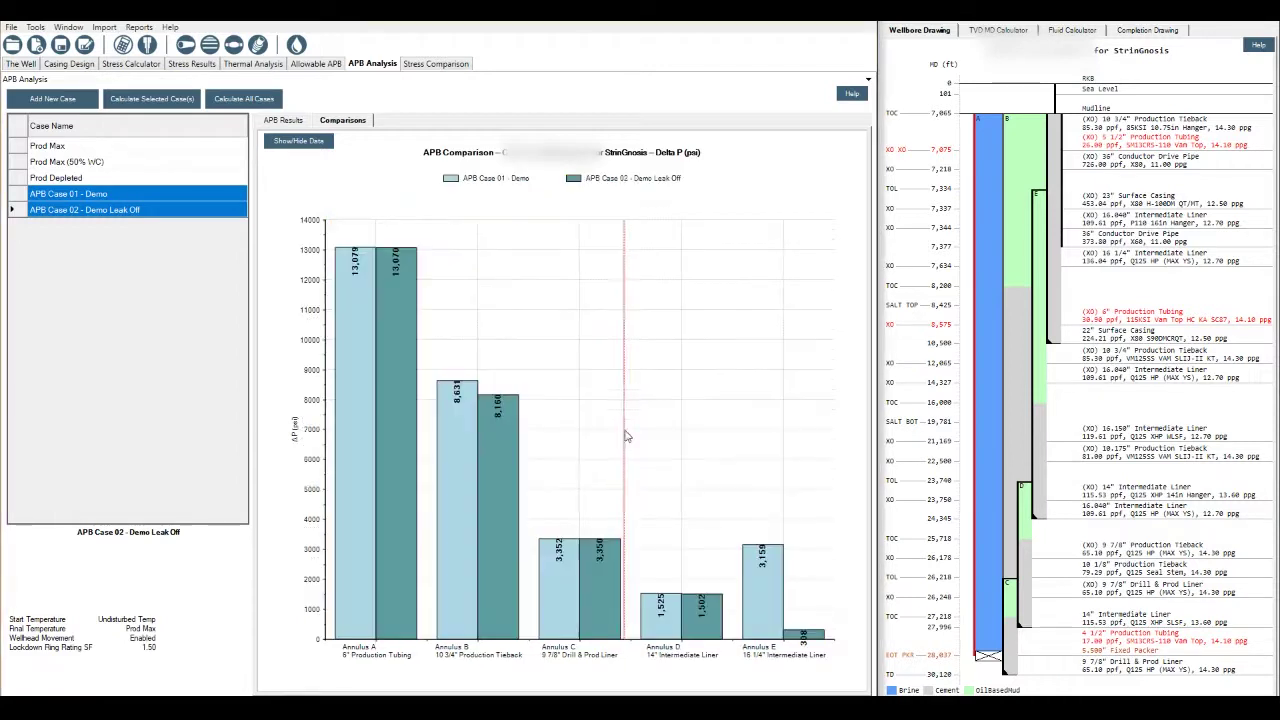
# Step: Swap the charted cases to Prod Max, Prod Max (50% WC) and Prod Depleted, hiding both demo cases
pyautogui.click(60, 148)
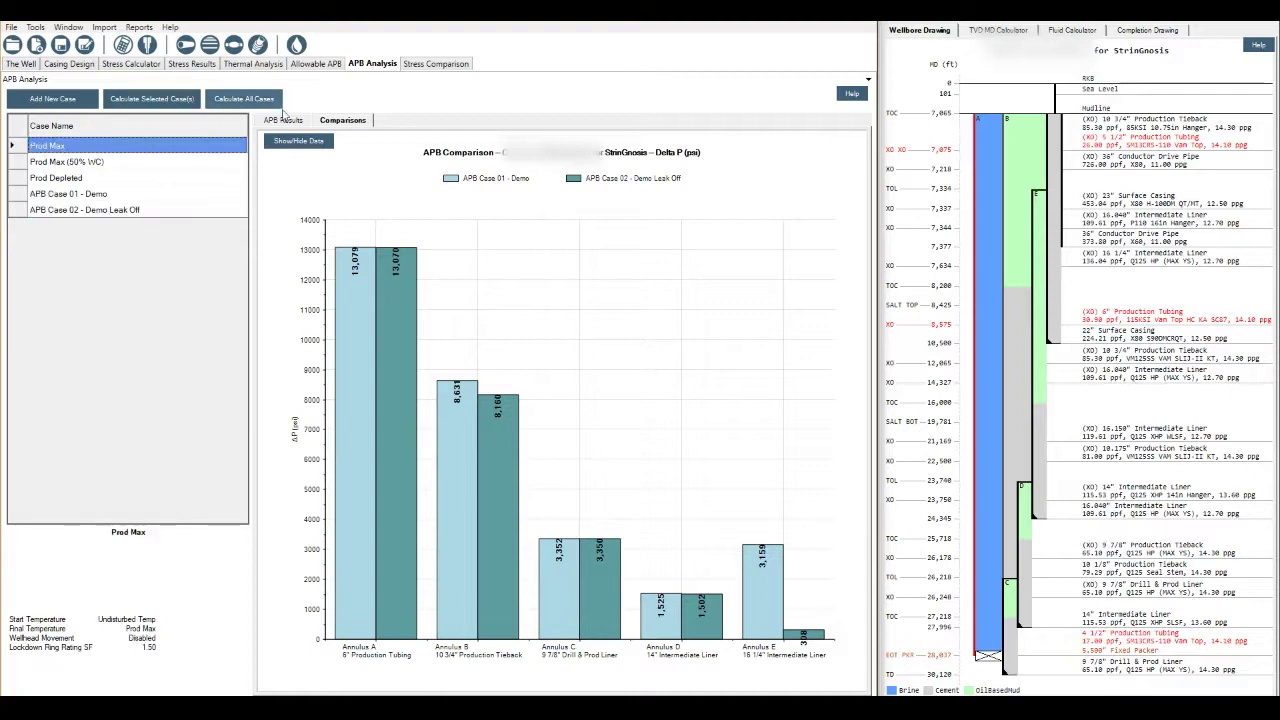
pyautogui.click(299, 140)
pyautogui.click(345, 308)
pyautogui.click(345, 318)
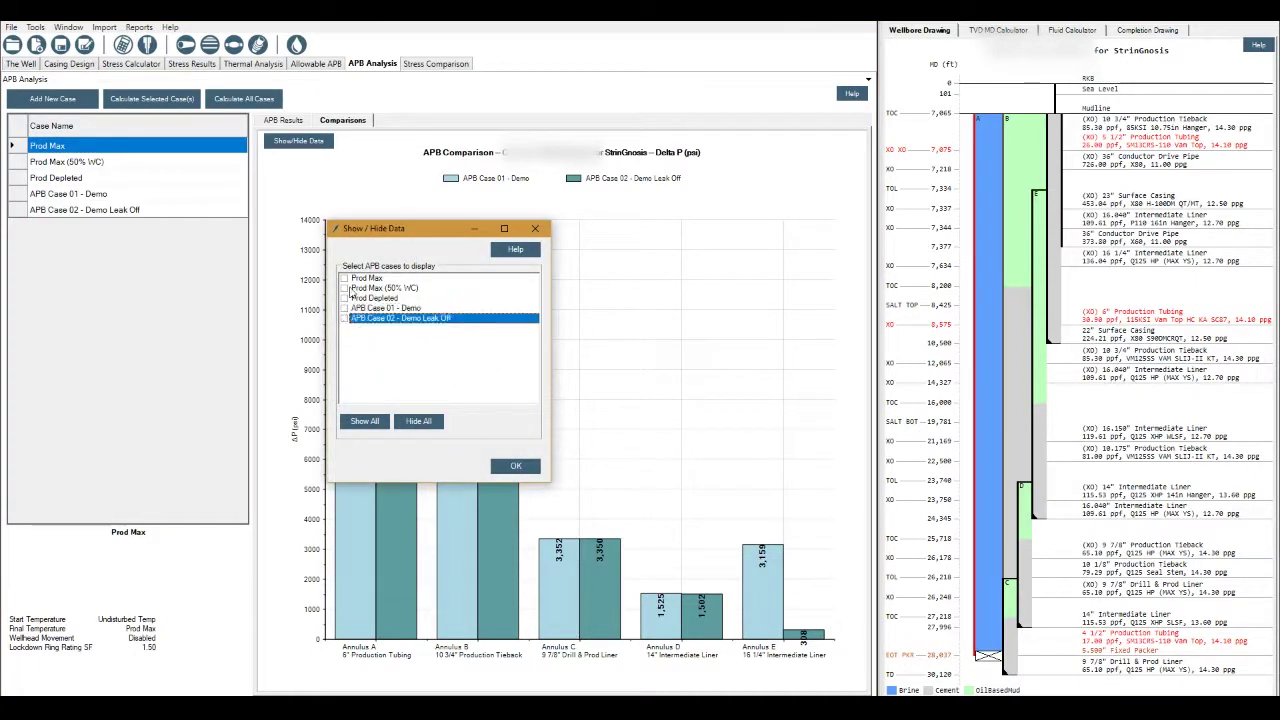
pyautogui.click(345, 279)
pyautogui.click(345, 288)
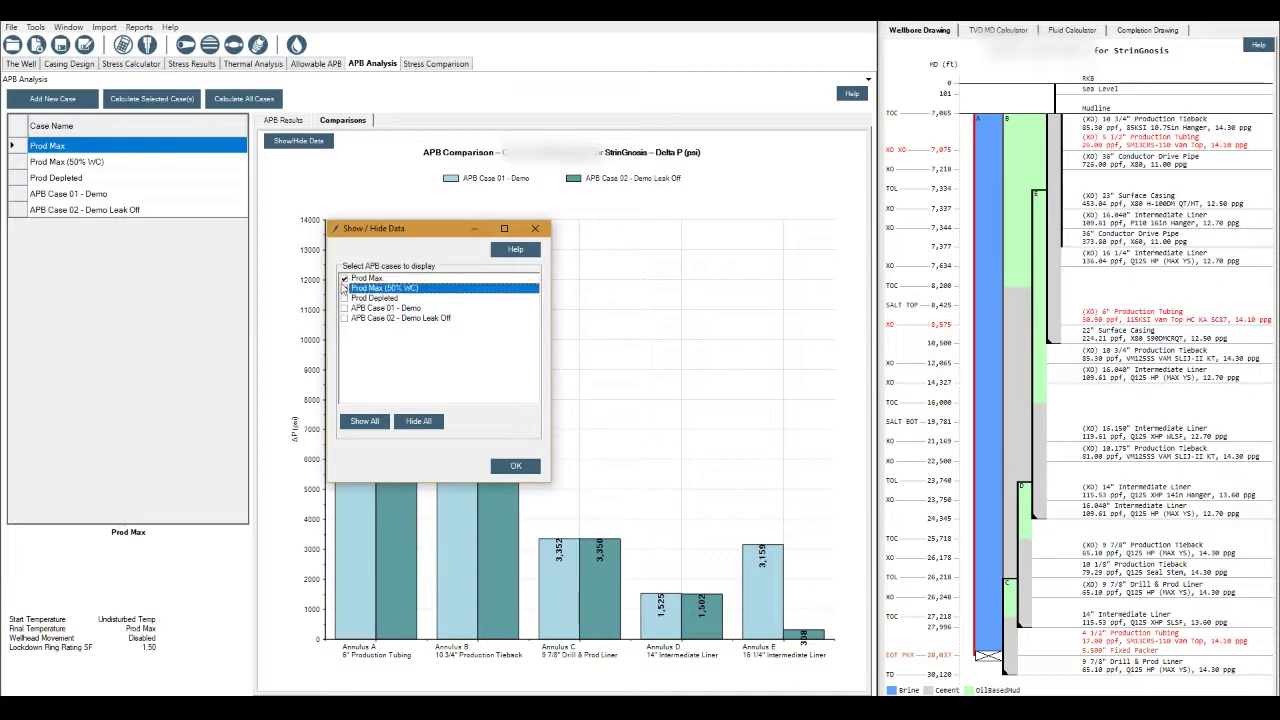
pyautogui.click(345, 298)
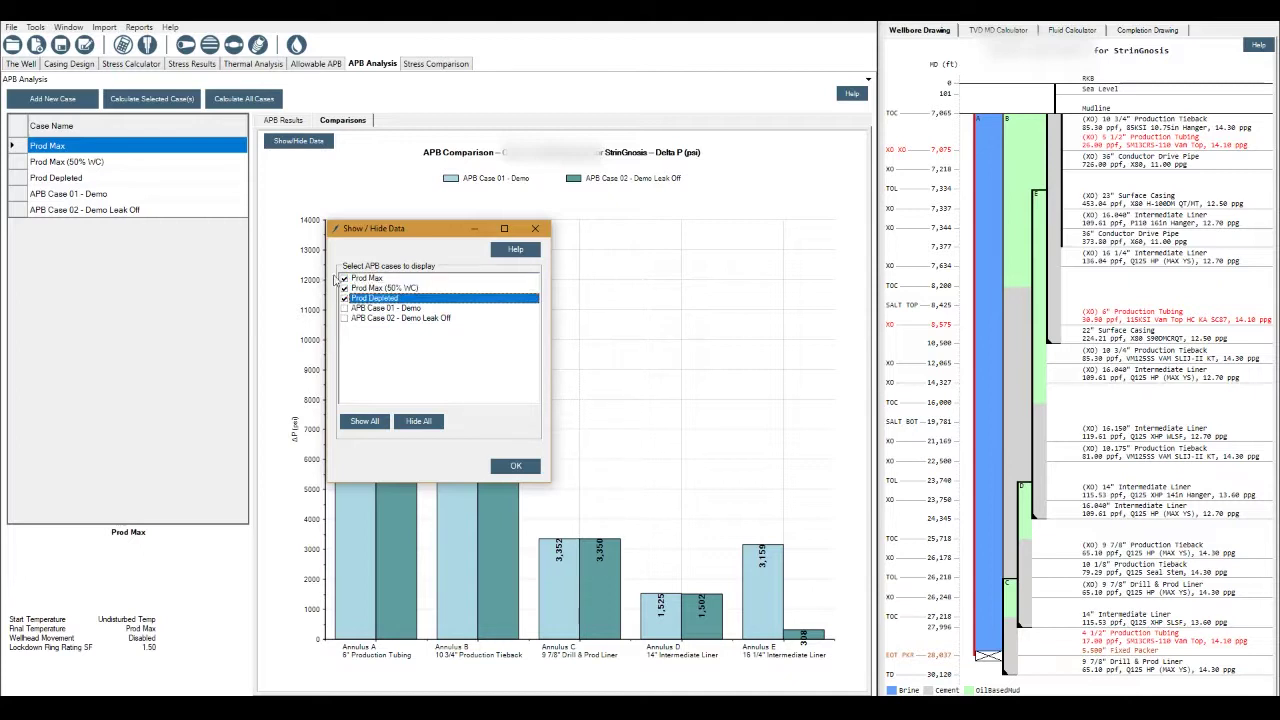
pyautogui.click(516, 465)
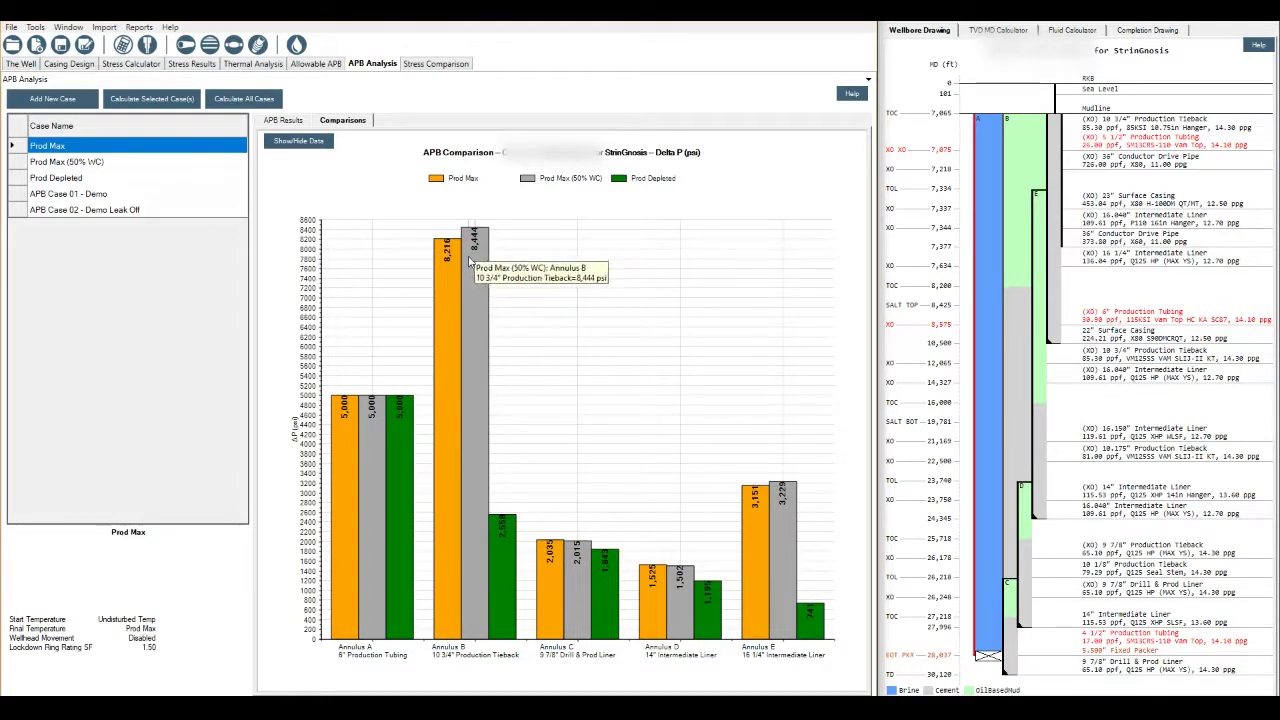
# Step: In APB Results, enable wellhead movement calculation for Prod Max and recalculate it
pyautogui.click(280, 120)
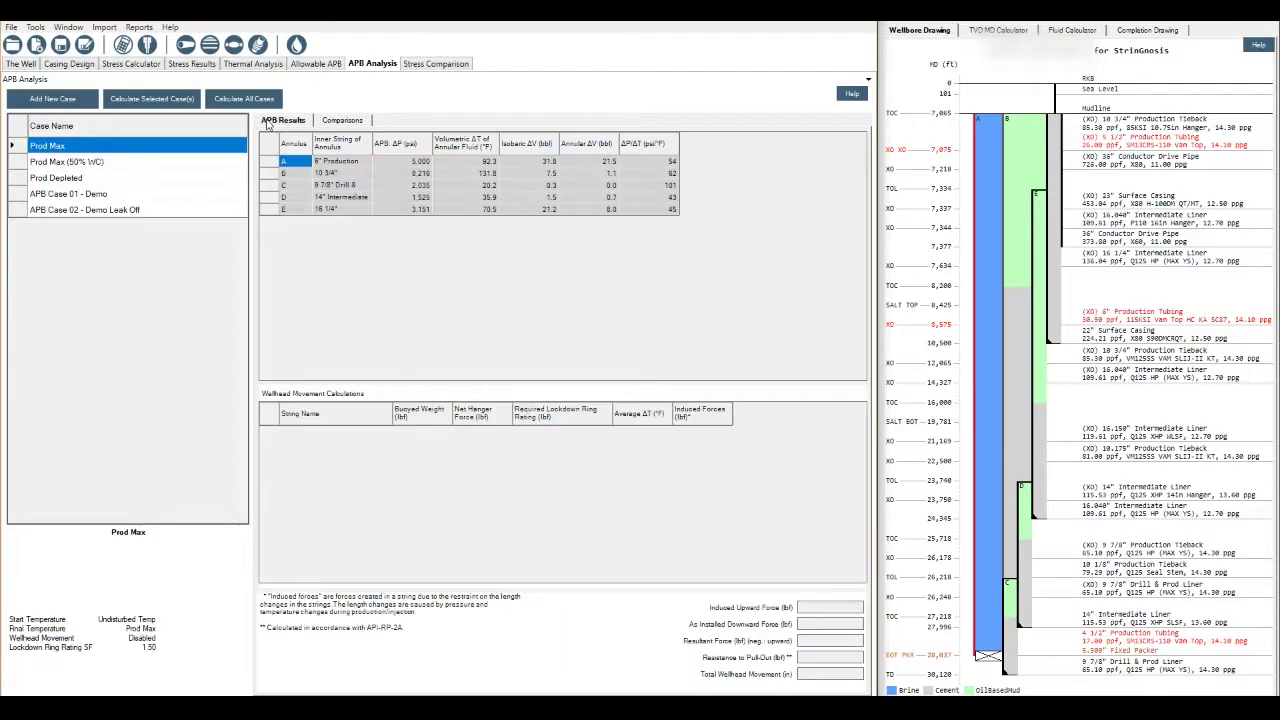
pyautogui.doubleClick(44, 150)
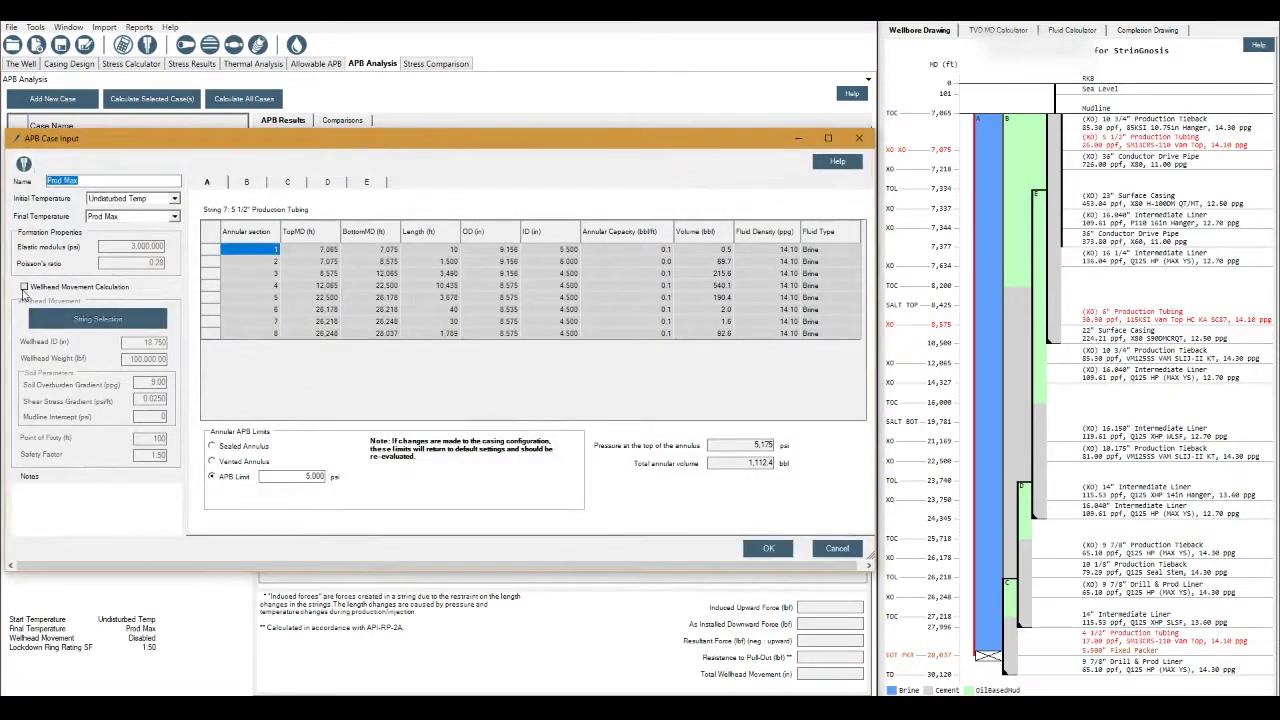
pyautogui.click(24, 288)
pyautogui.click(768, 548)
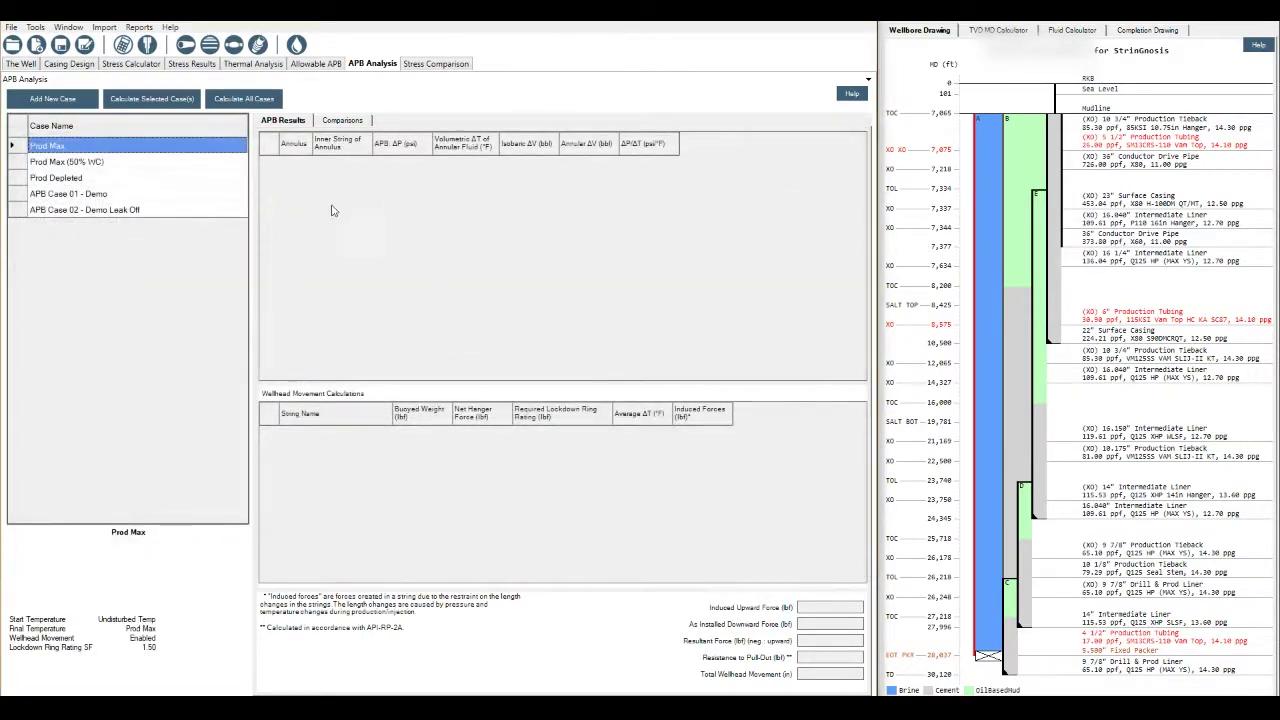
pyautogui.click(150, 98)
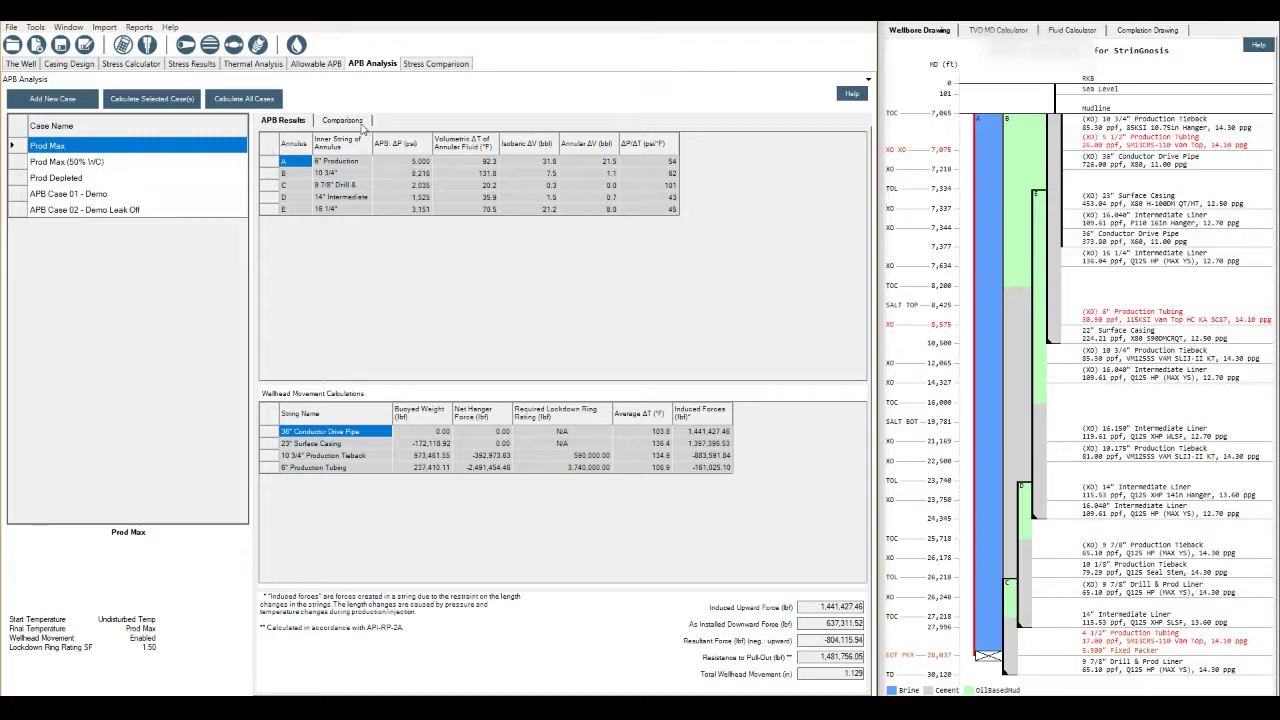
# Step: View the updated Delta P comparison chart, then select APB Case 01 - Demo
pyautogui.click(358, 122)
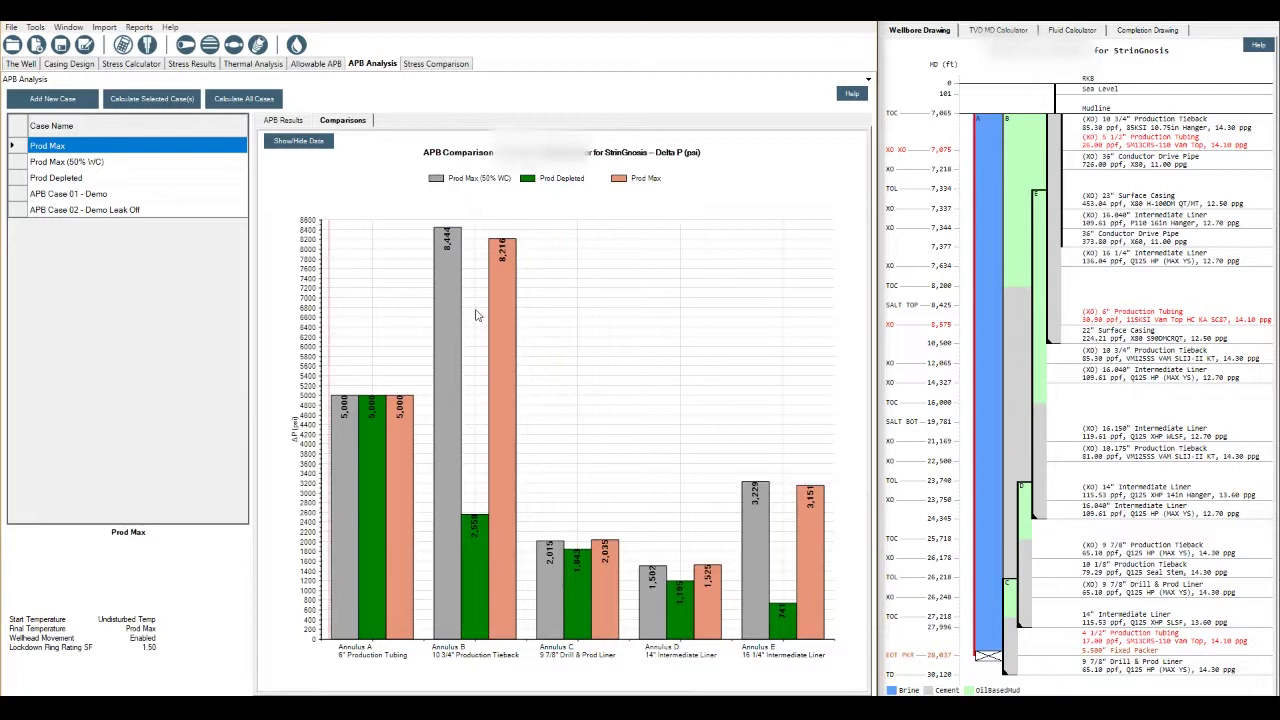
pyautogui.moveTo(440, 233)
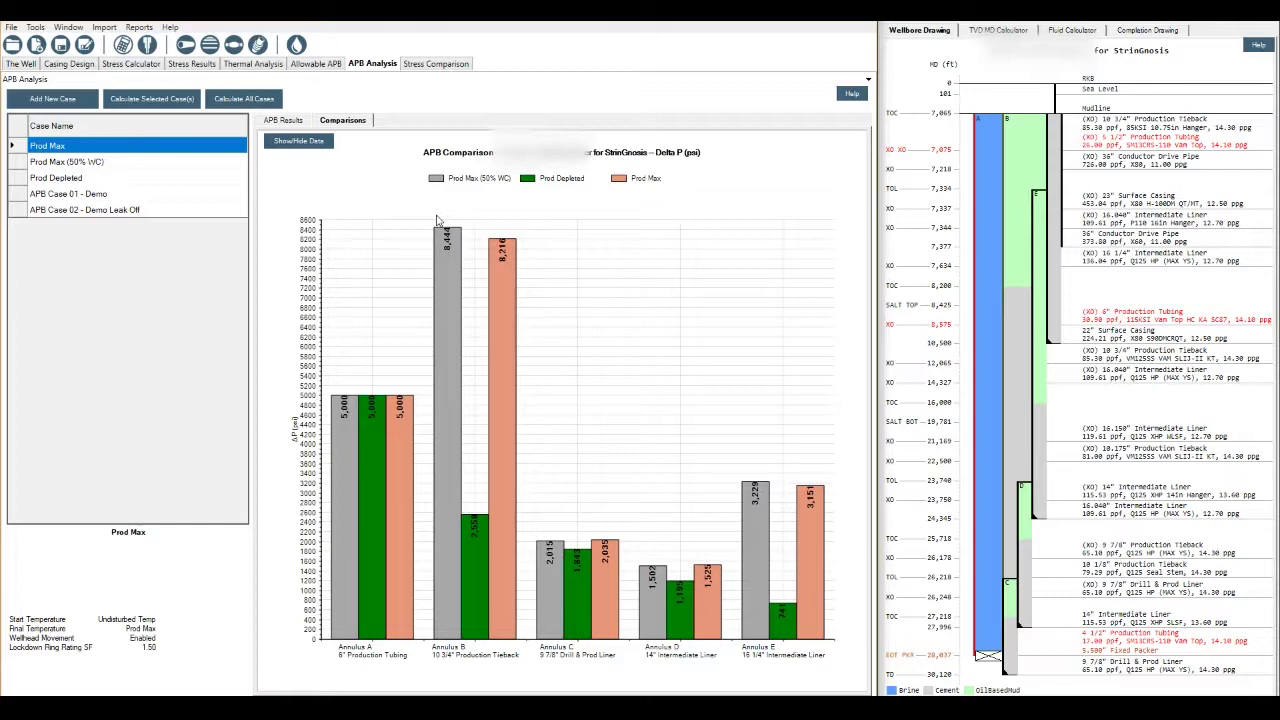
pyautogui.click(106, 196)
# Step: Change annulus B of APB Case 01 - Demo from sealed to a 6500 psi APB limit
pyautogui.doubleClick(106, 196)
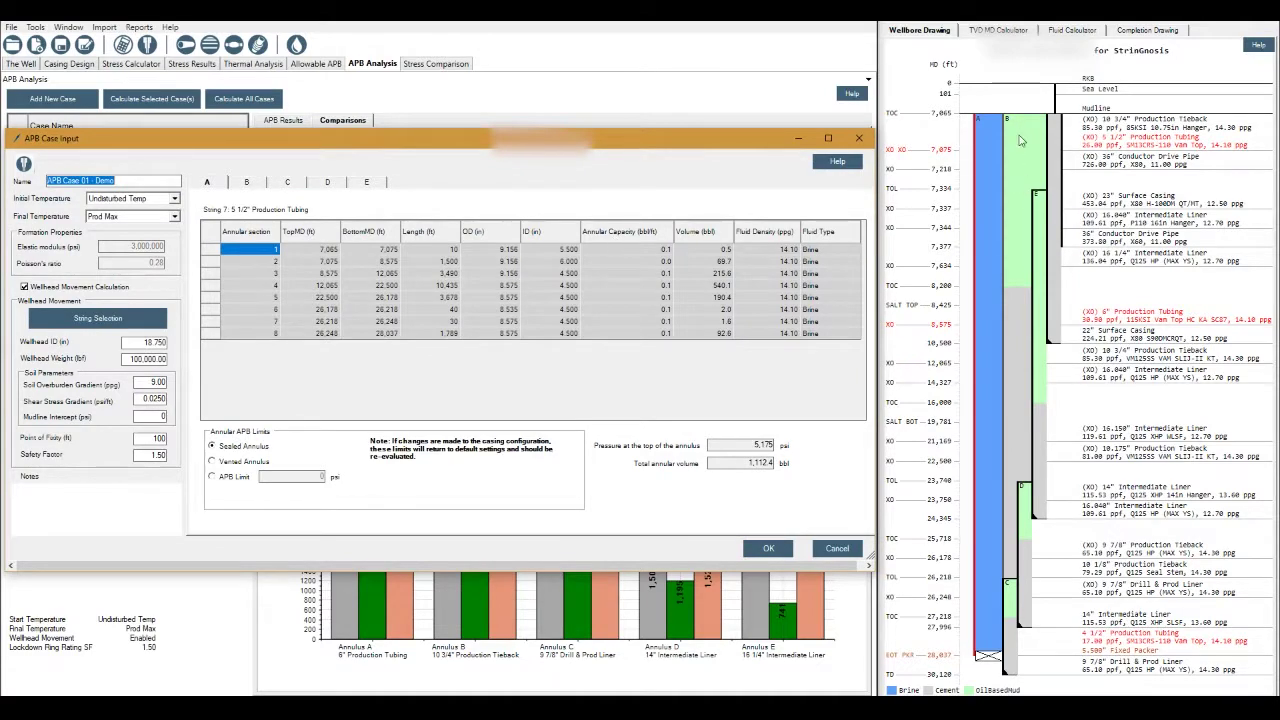
pyautogui.moveTo(491, 139); pyautogui.dragTo(547, 115)
pyautogui.click(298, 160)
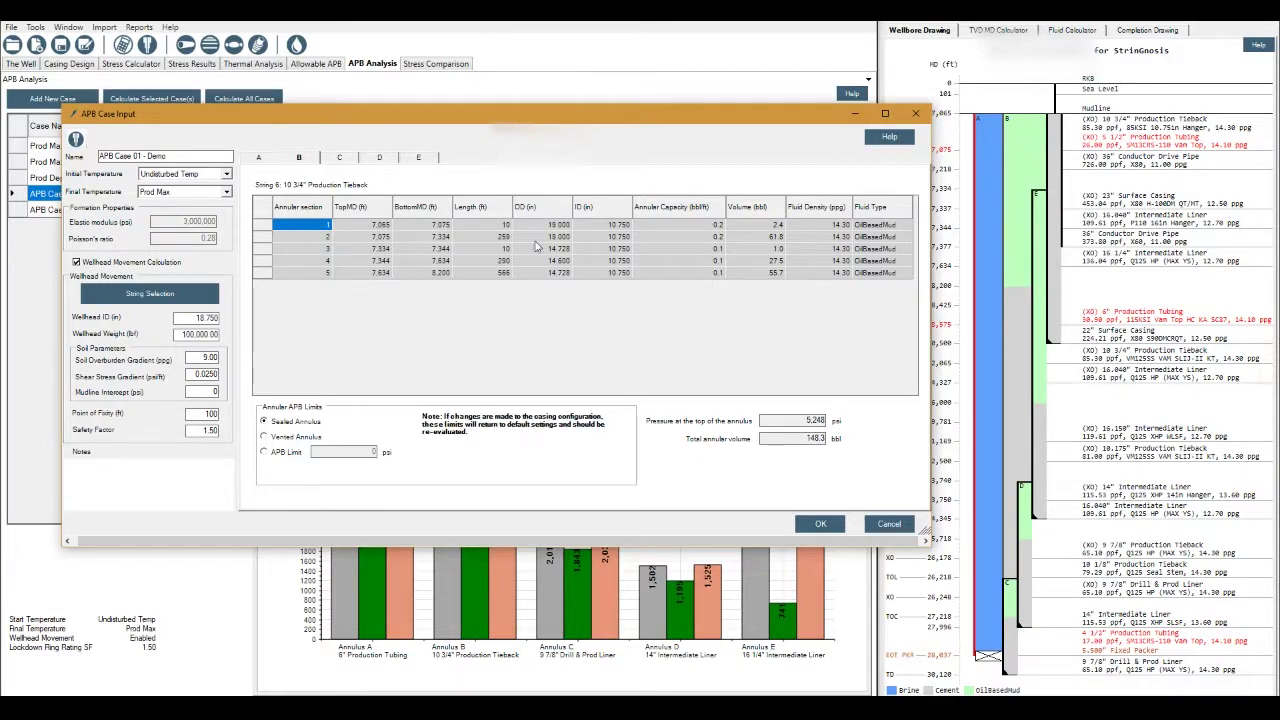
pyautogui.click(264, 453)
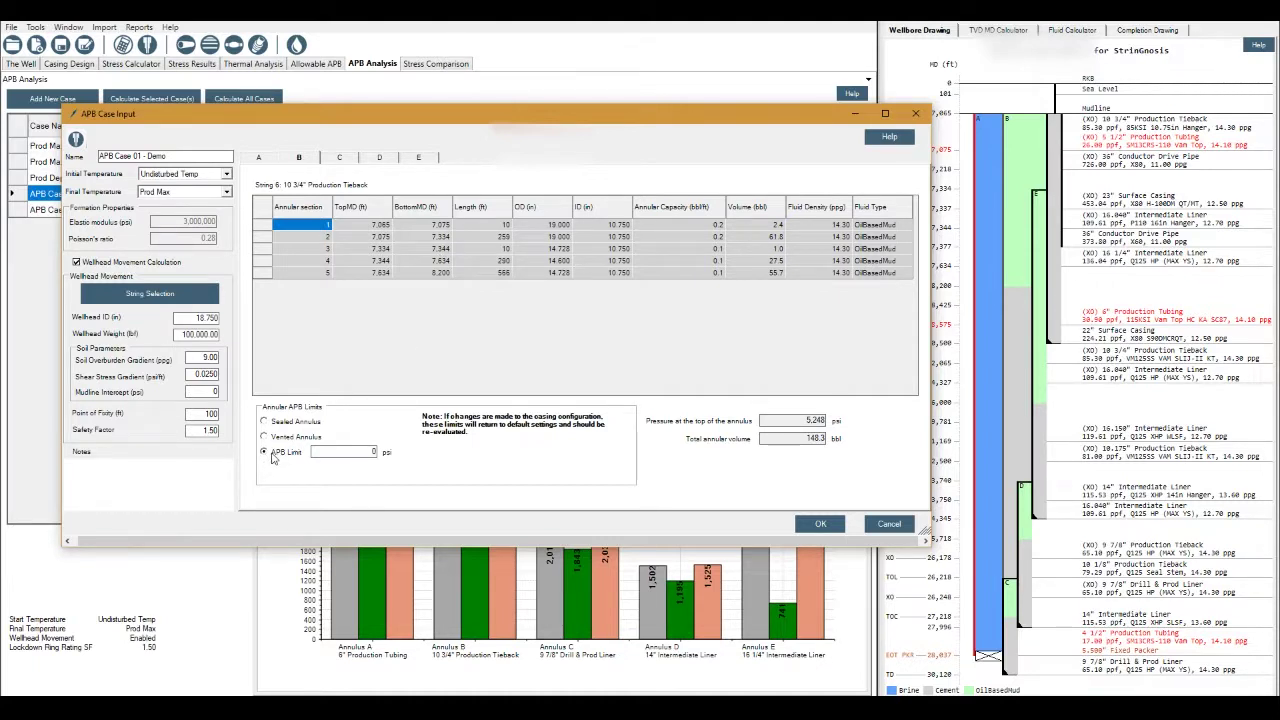
pyautogui.doubleClick(360, 452)
pyautogui.click(812, 522)
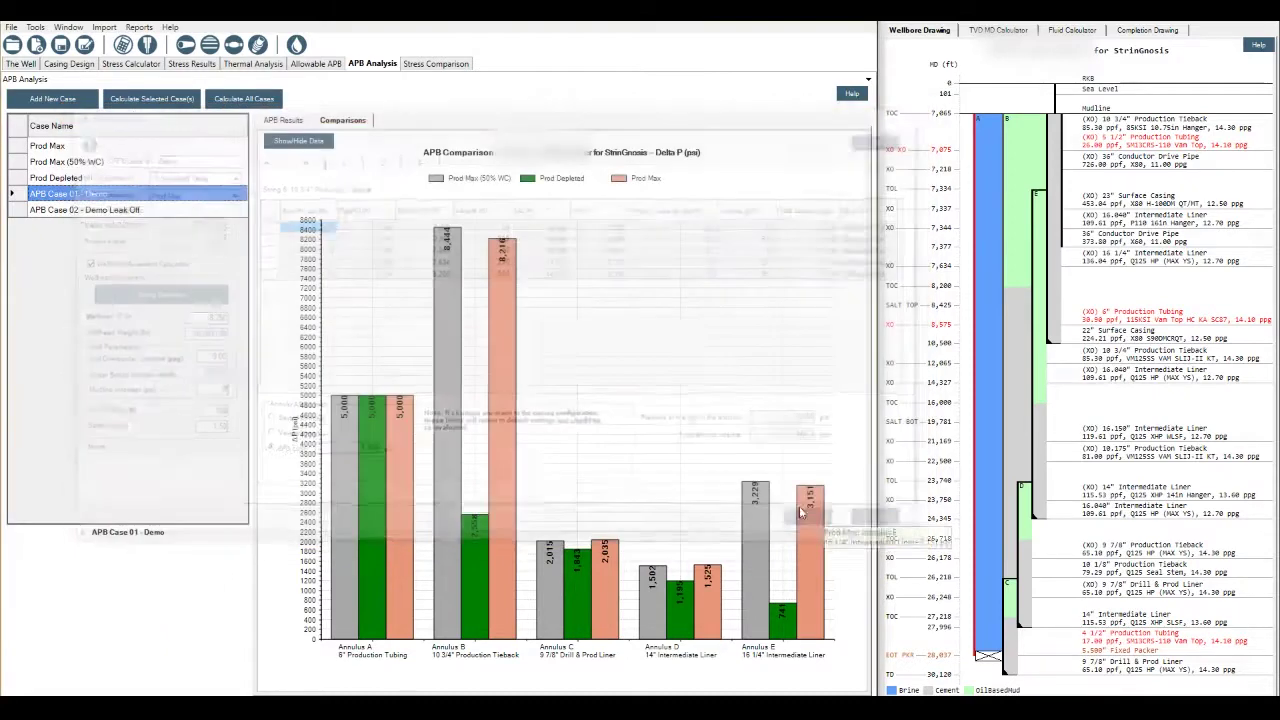
# Step: Recalculate APB Case 01 - Demo with annulus B now at 6,500 psi
pyautogui.click(298, 140)
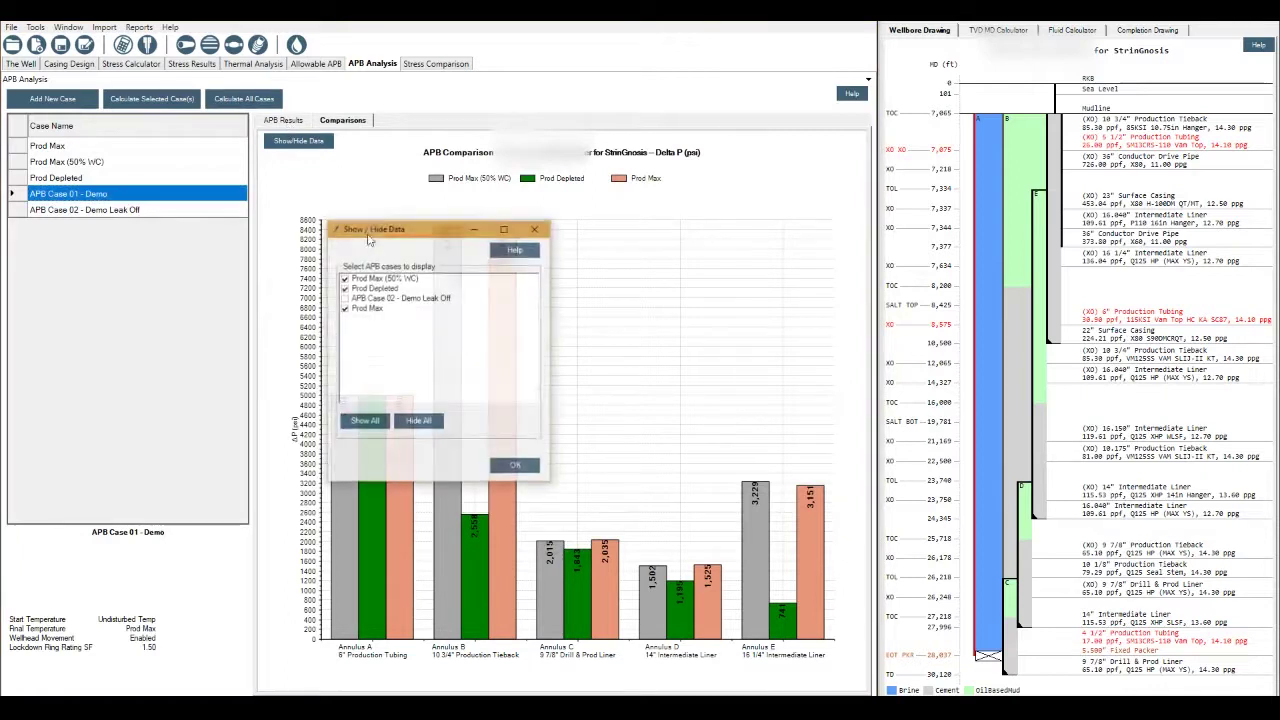
pyautogui.click(515, 465)
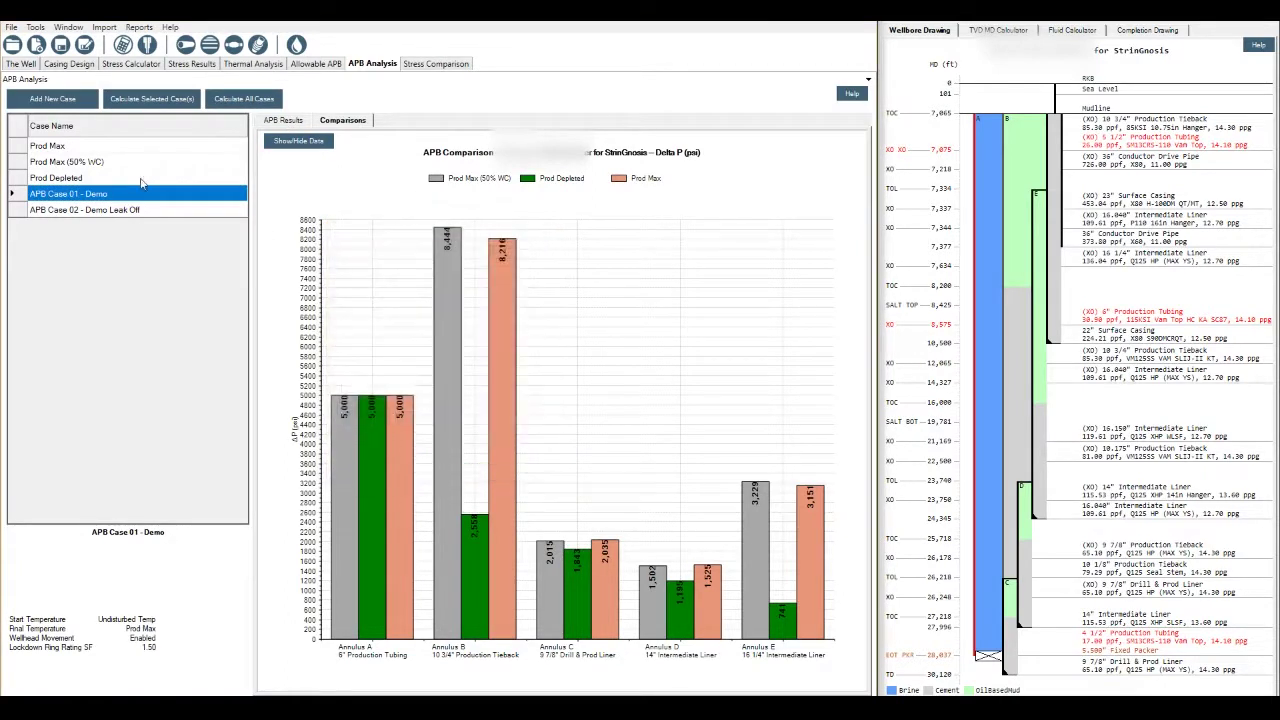
pyautogui.click(151, 98)
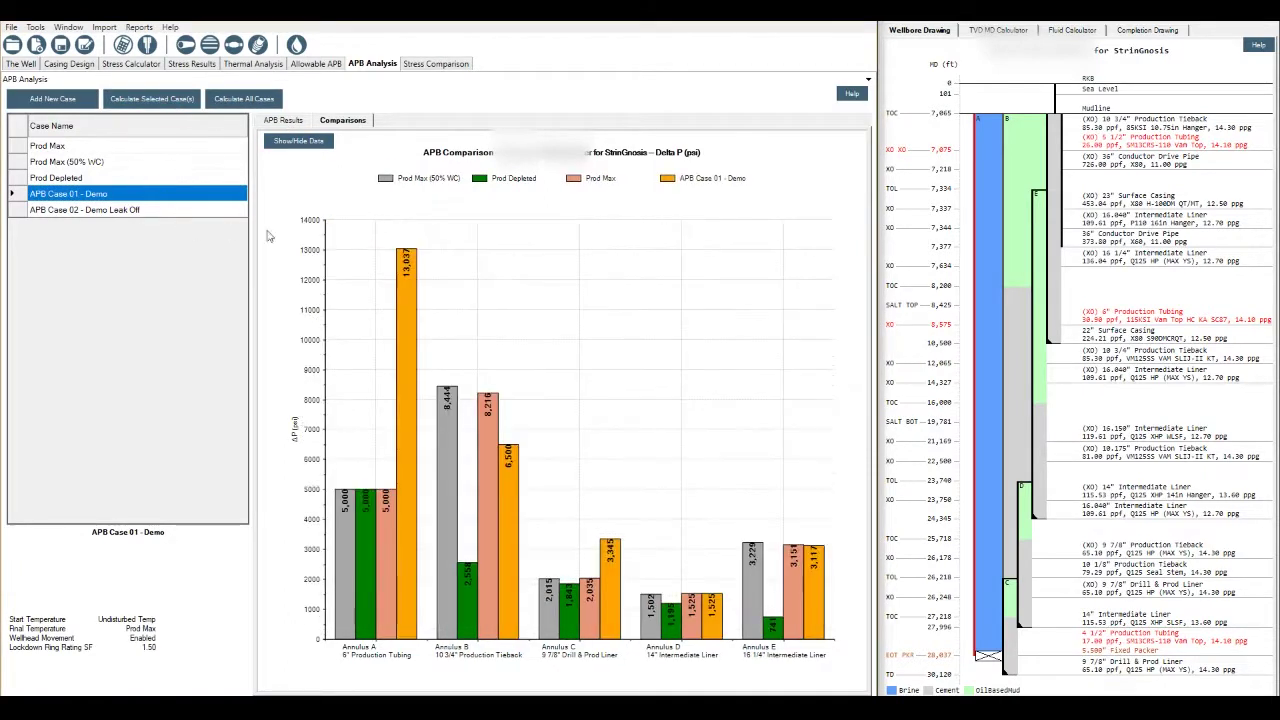
# Step: Chart only APB Case 01 and APB Case 02 - Demo Leak Off, then view Case 01's results tables
pyautogui.click(298, 140)
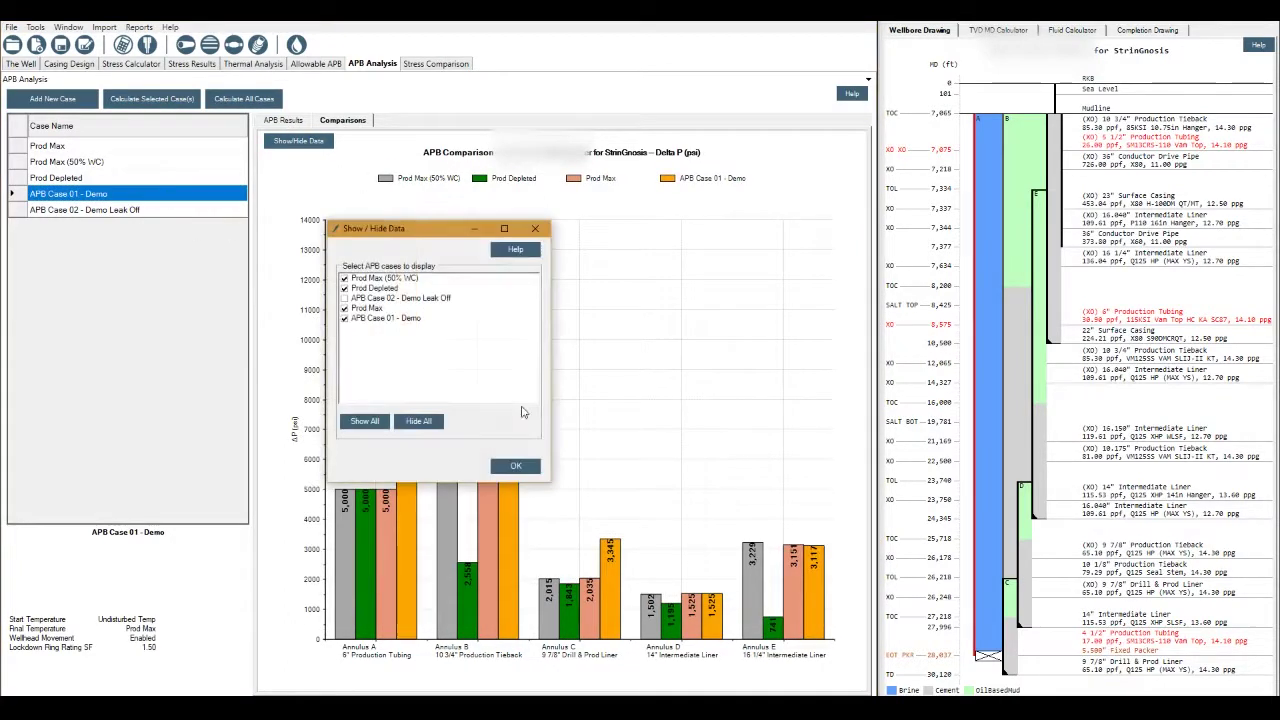
pyautogui.click(344, 308)
pyautogui.click(344, 298)
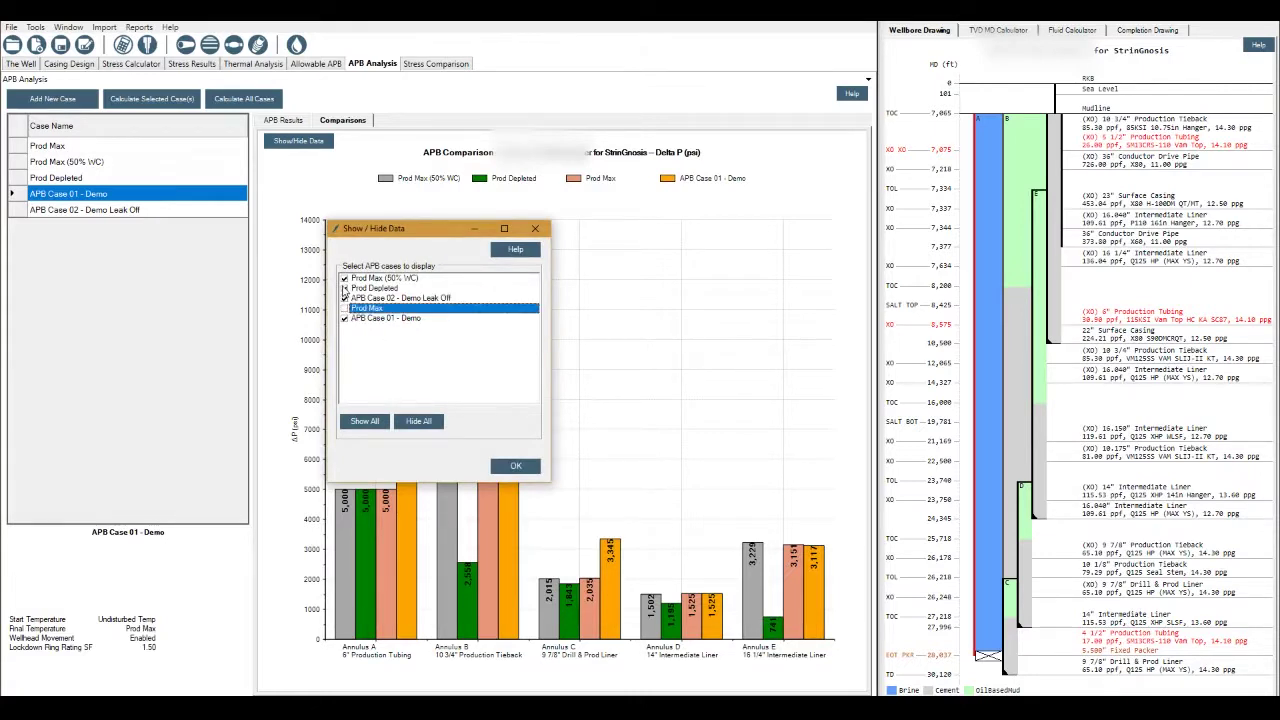
pyautogui.click(344, 288)
pyautogui.click(344, 278)
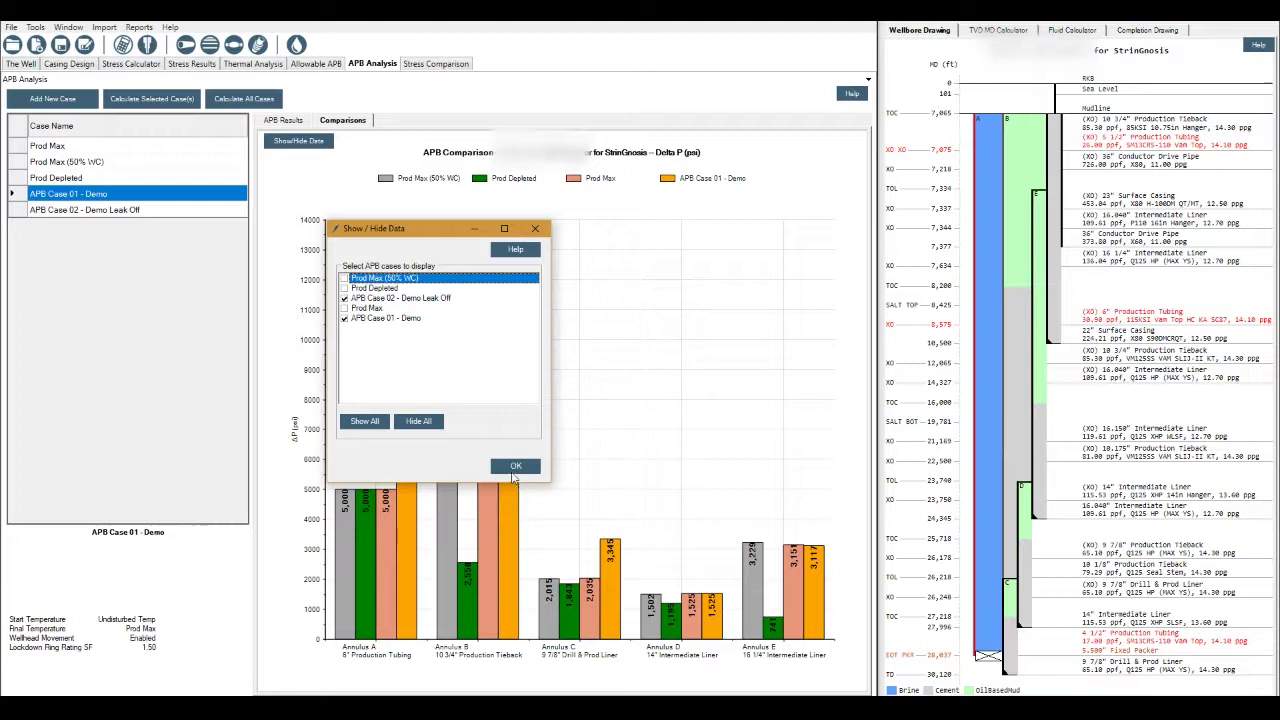
pyautogui.click(516, 466)
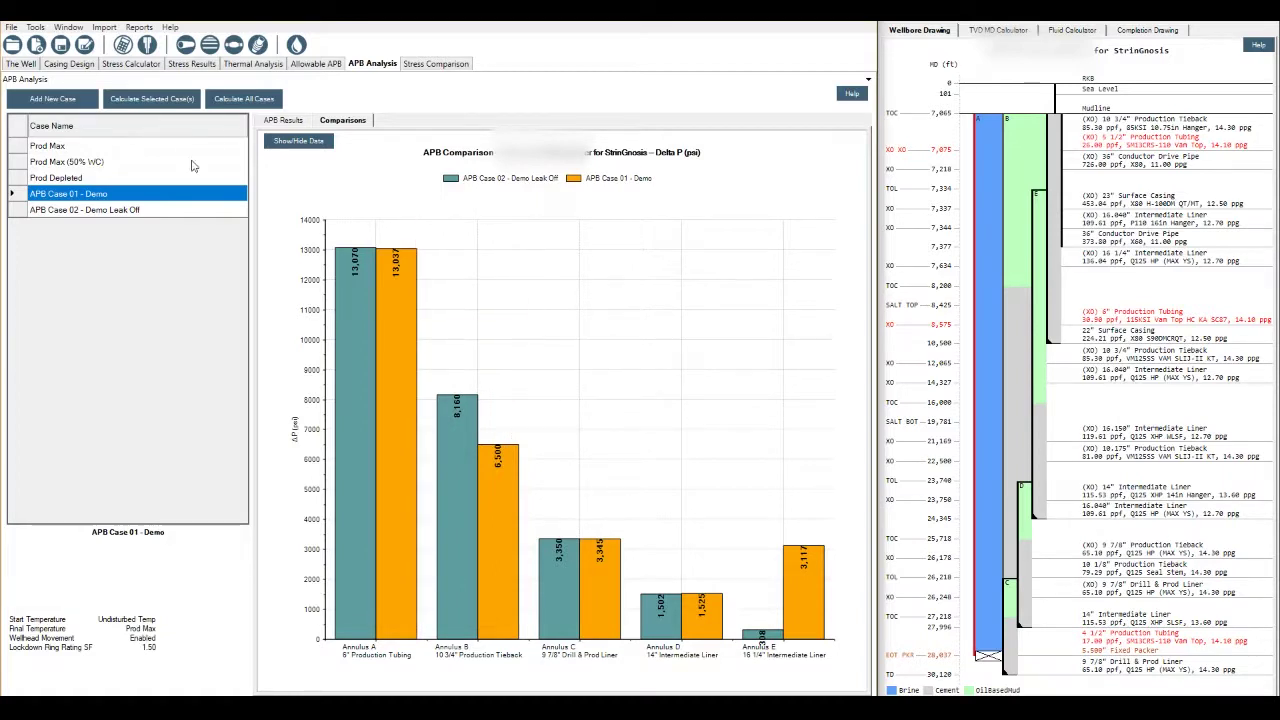
pyautogui.click(282, 120)
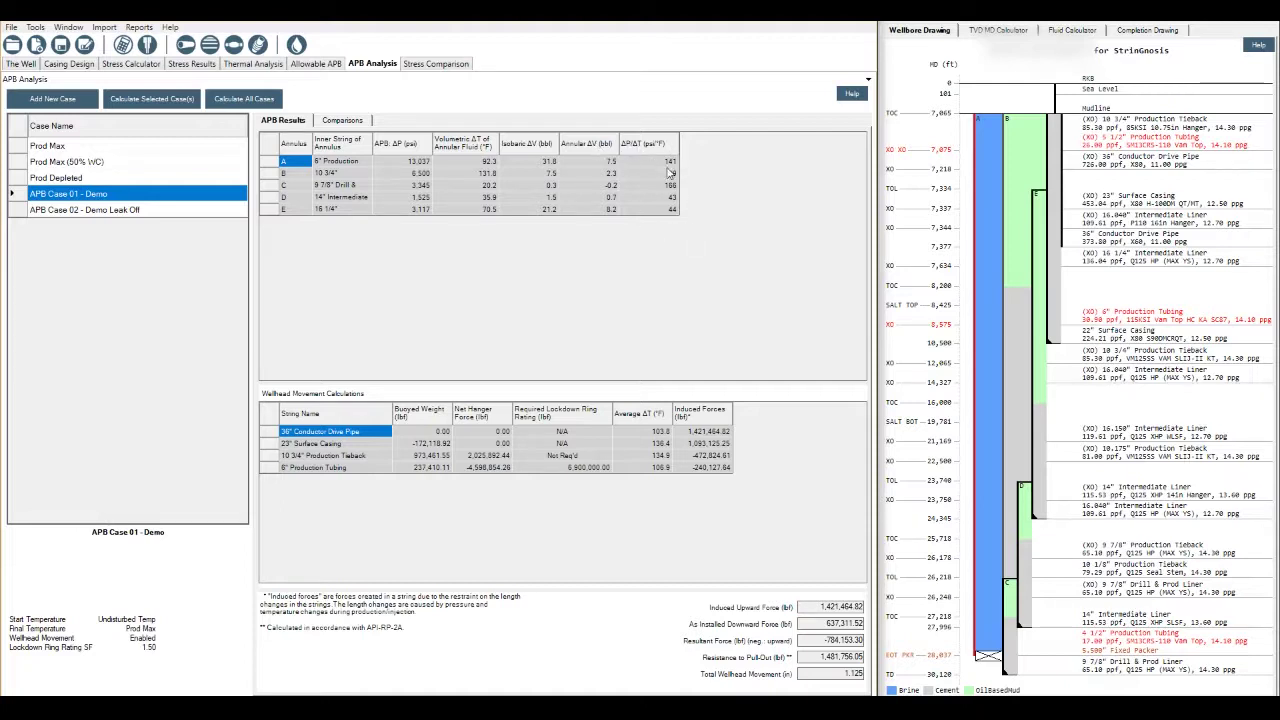
pyautogui.click(852, 94)
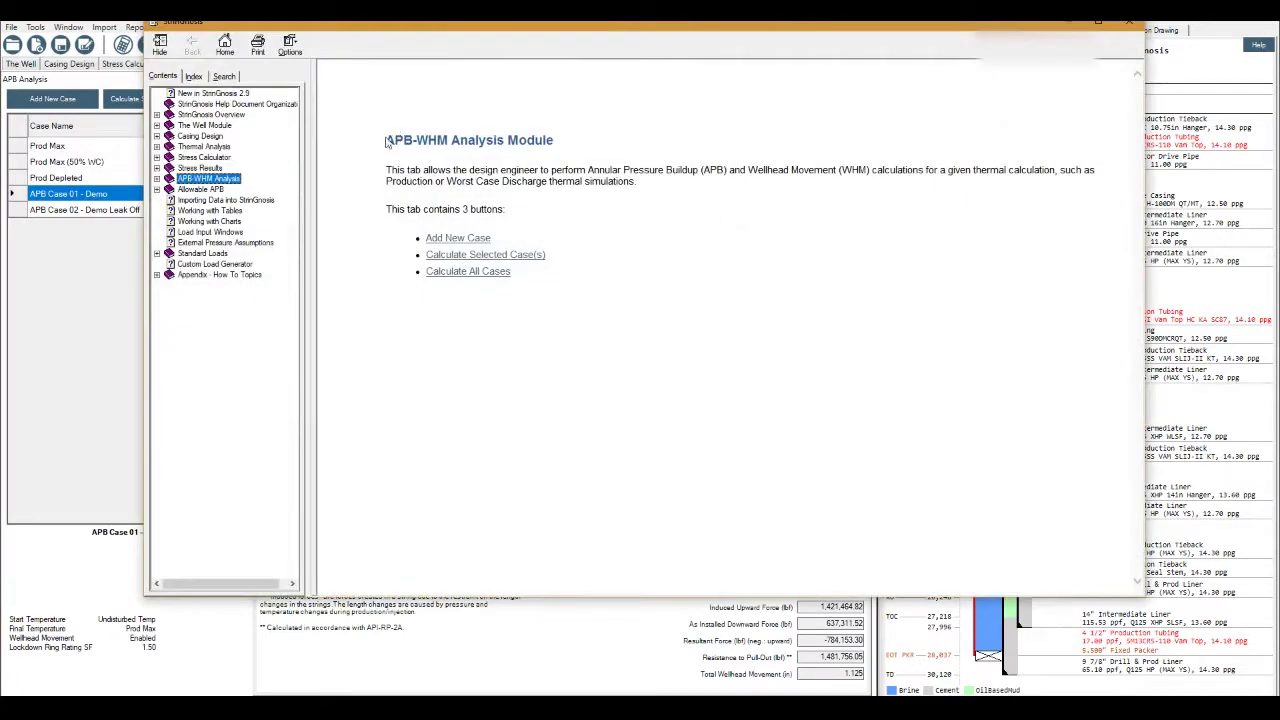
pyautogui.click(157, 179)
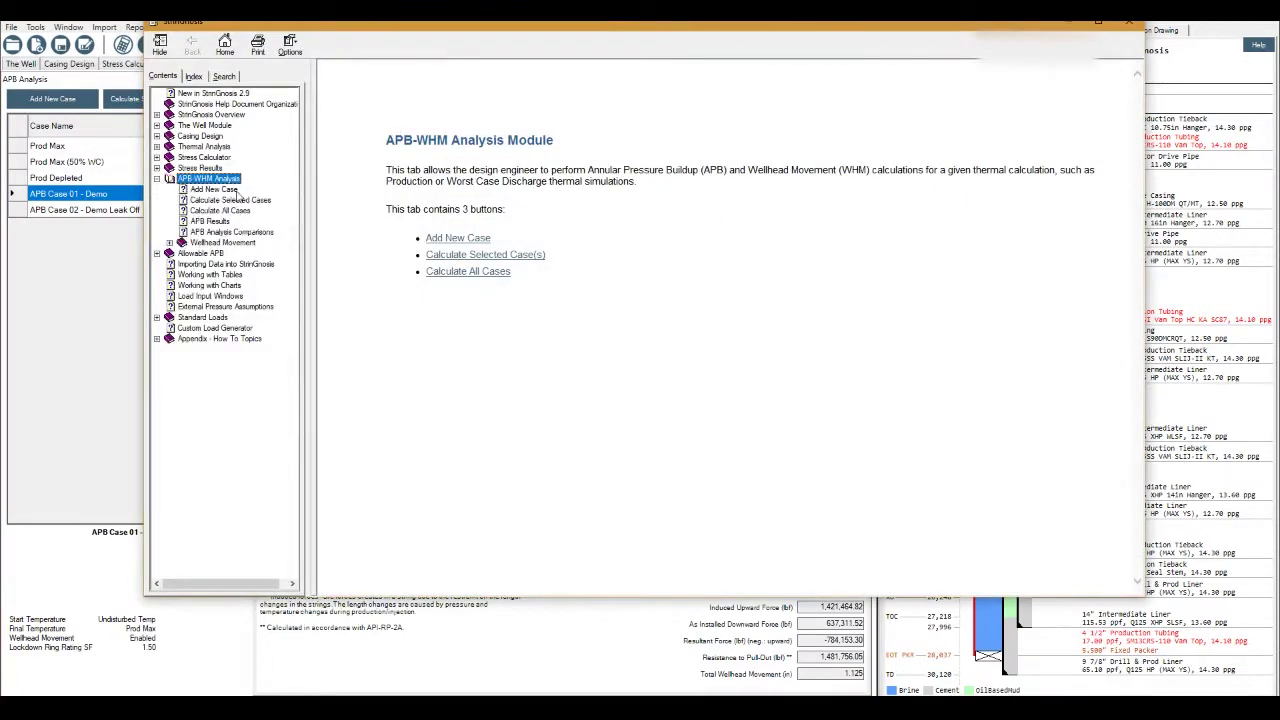
pyautogui.click(224, 220)
pyautogui.click(232, 233)
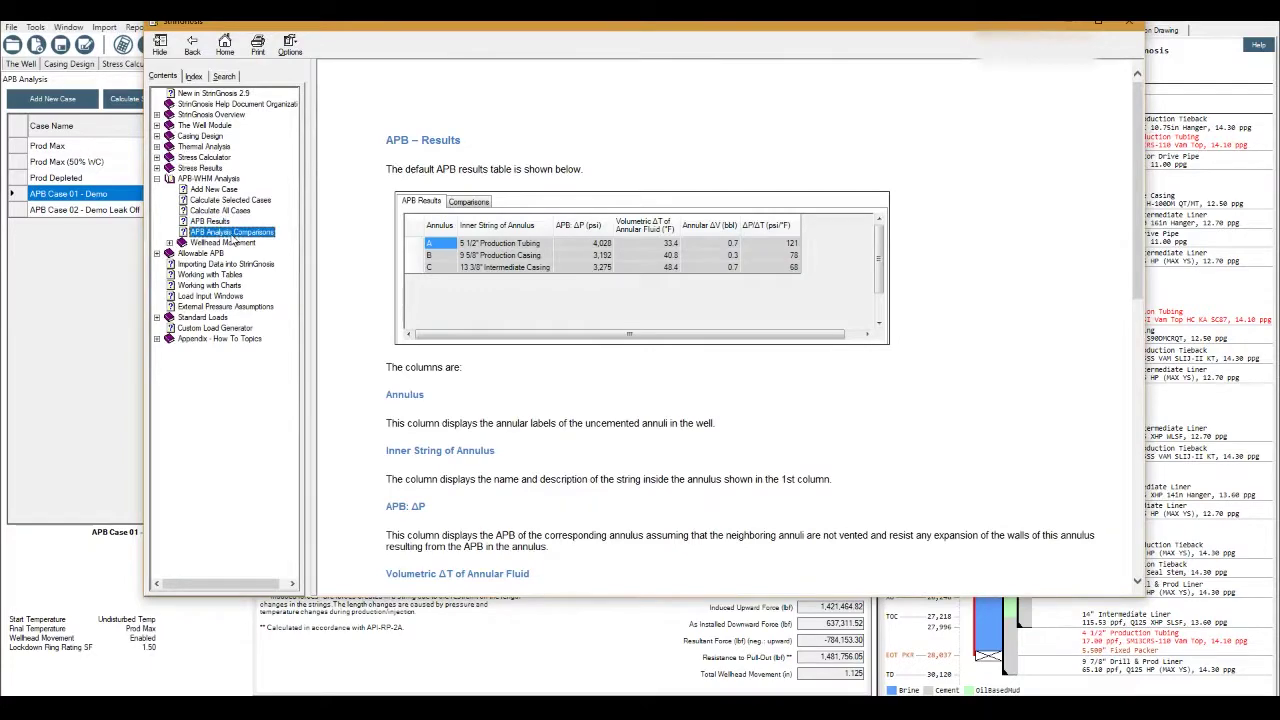
pyautogui.press('Up')
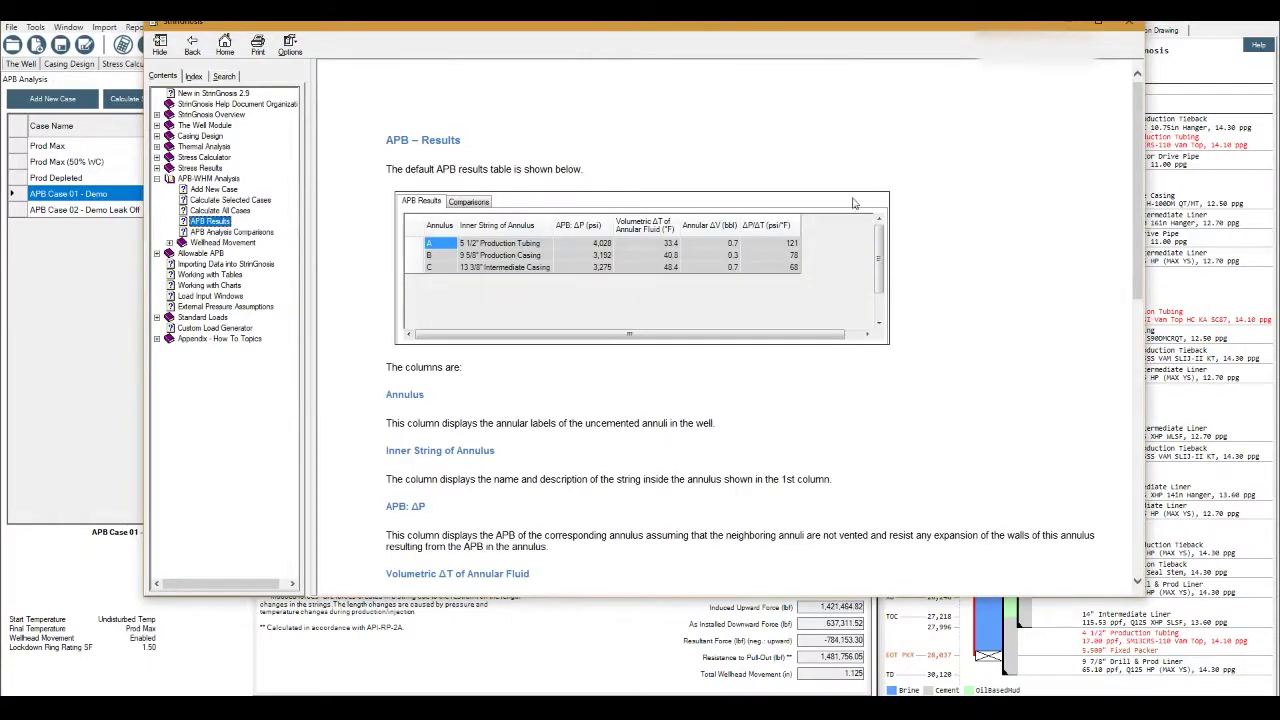
pyautogui.scroll(-10, 1000, 240)
pyautogui.scroll(10, 1071, 250)
pyautogui.click(1066, 22)
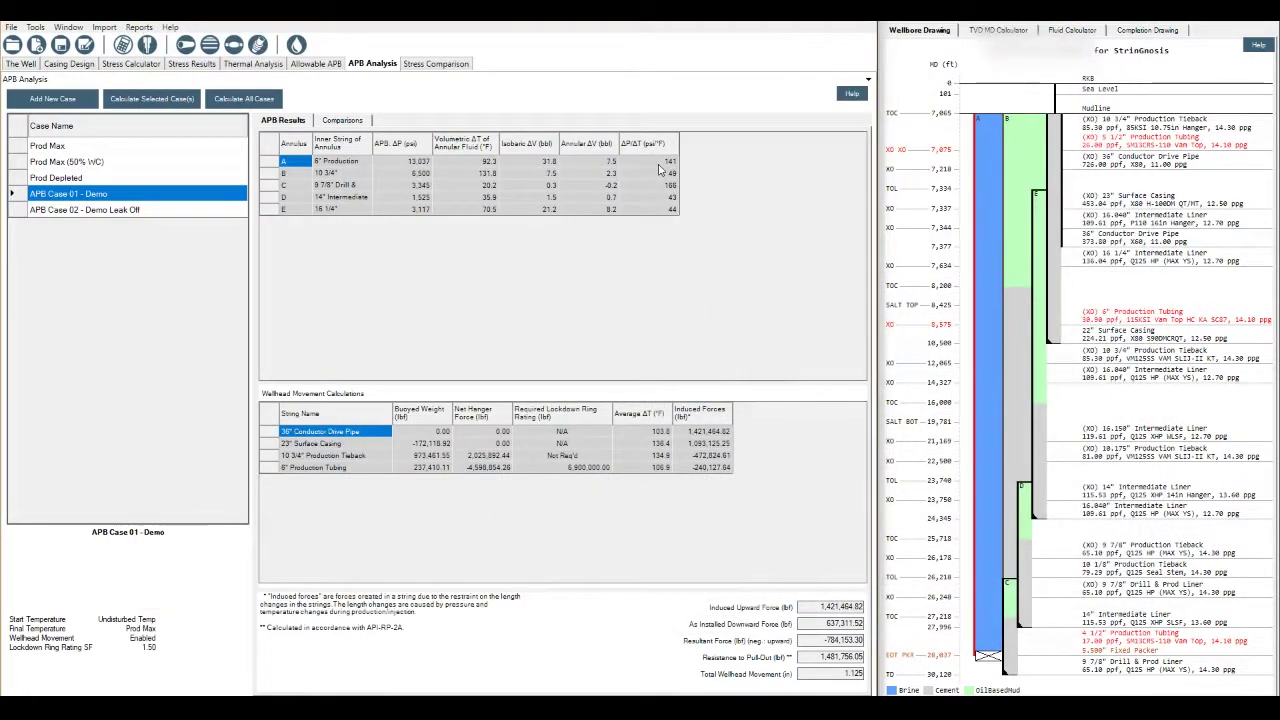